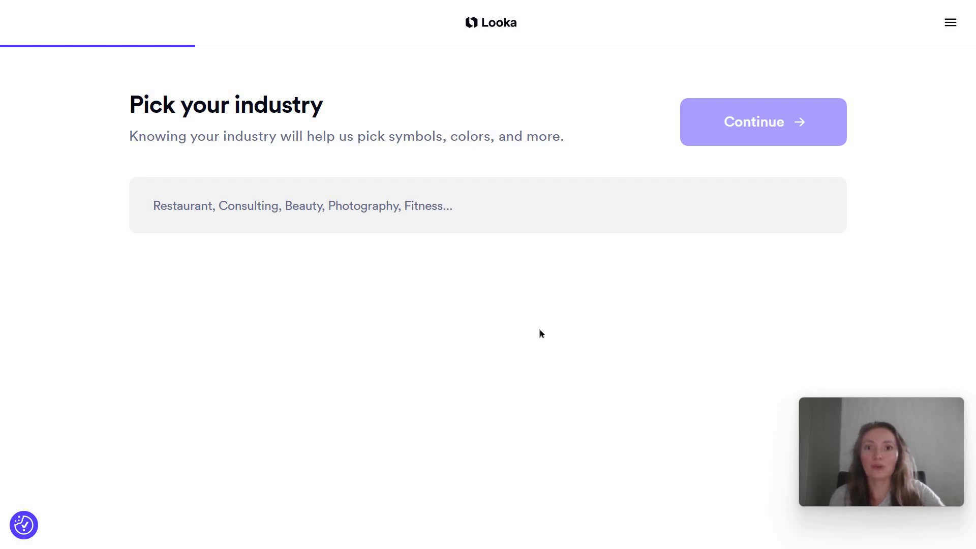
Search the business industry field for 'Resta'
left_click(424, 214)
type("Re")
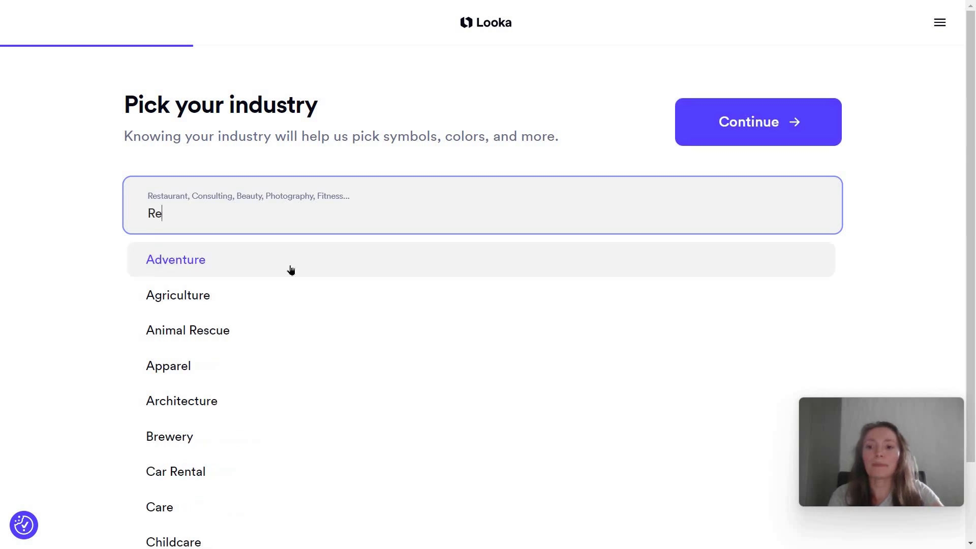
type("sta")
Choose the matching restaurant industry and browse the inspiration logo grid
left_click(325, 294)
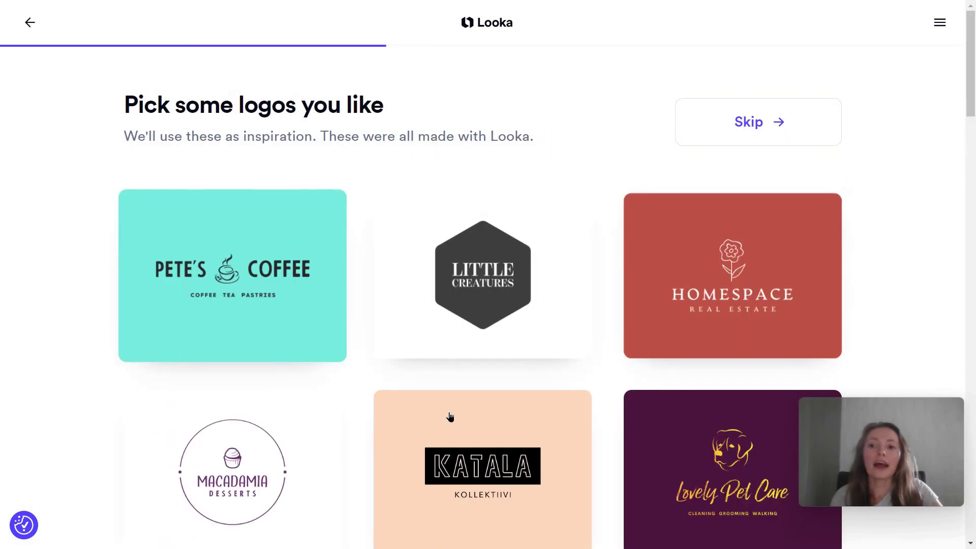
scroll(369, 385, "down", 4)
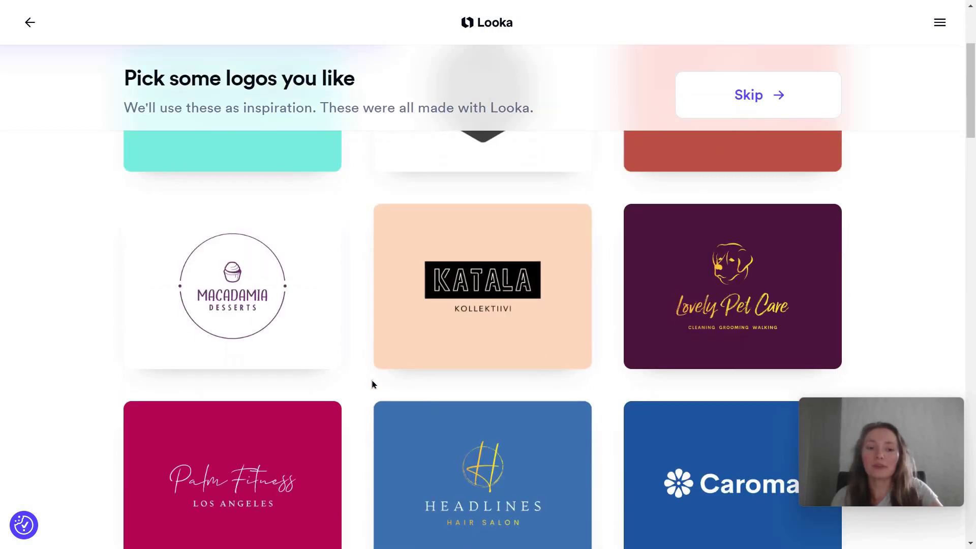
scroll(372, 385, "down", 3)
scroll(372, 385, "down", 4)
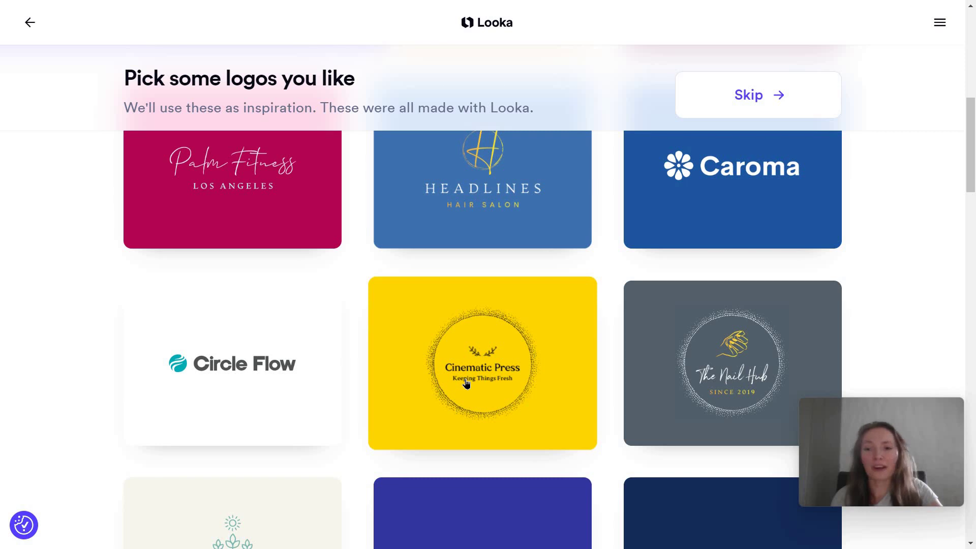
scroll(467, 384, "down", 4)
scroll(467, 383, "down", 4)
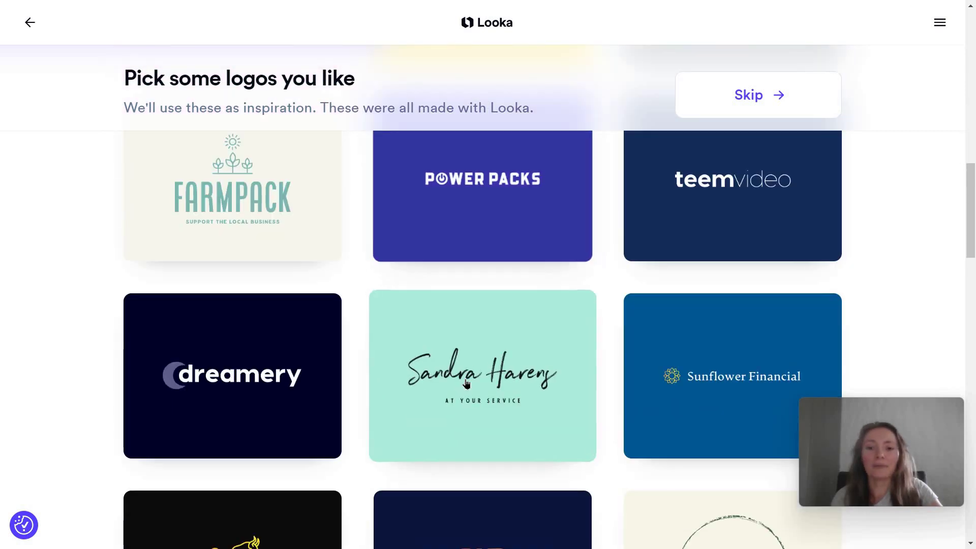
scroll(466, 384, "down", 4)
scroll(466, 384, "up", 9)
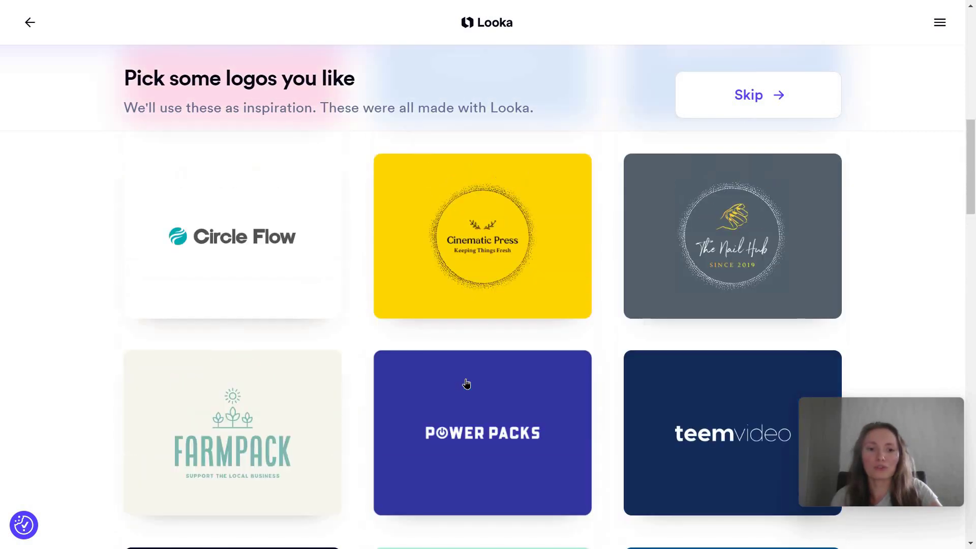
scroll(467, 383, "up", 9)
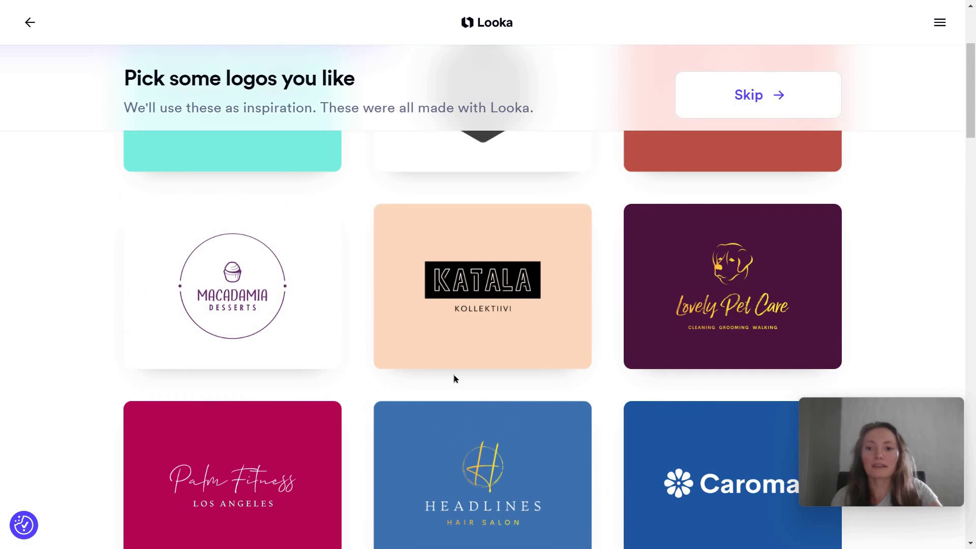
Like the Macadamia Desserts and Komu Lale inspiration logos
left_click(250, 343)
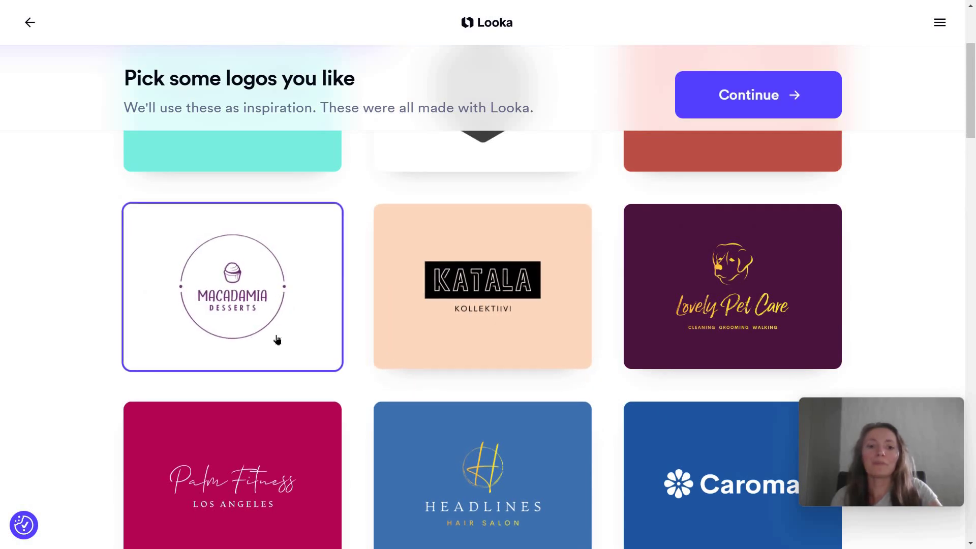
scroll(346, 331, "down", 20)
scroll(660, 305, "down", 3)
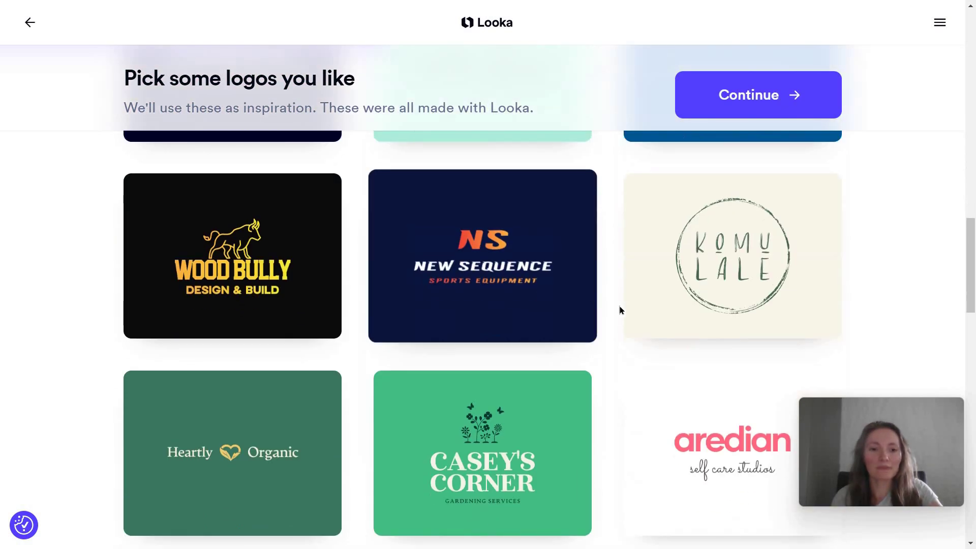
left_click(693, 187)
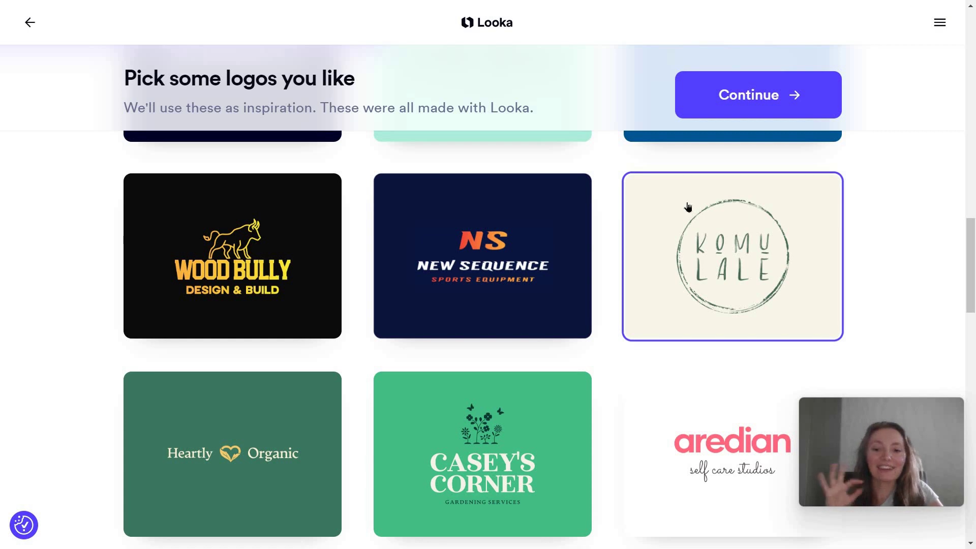
Review the remaining logos and continue to the colour step
scroll(679, 214, "down", 5)
scroll(619, 253, "down", 6)
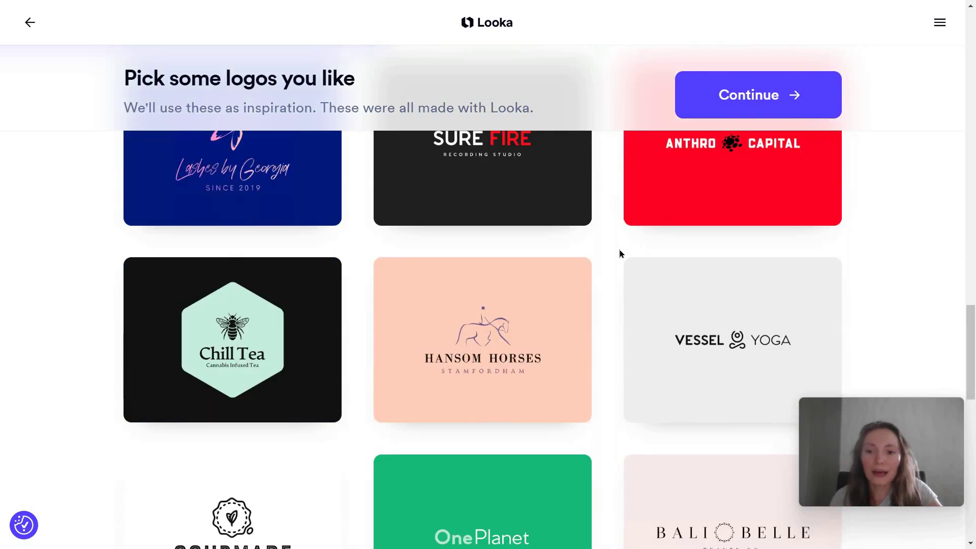
scroll(615, 257, "down", 5)
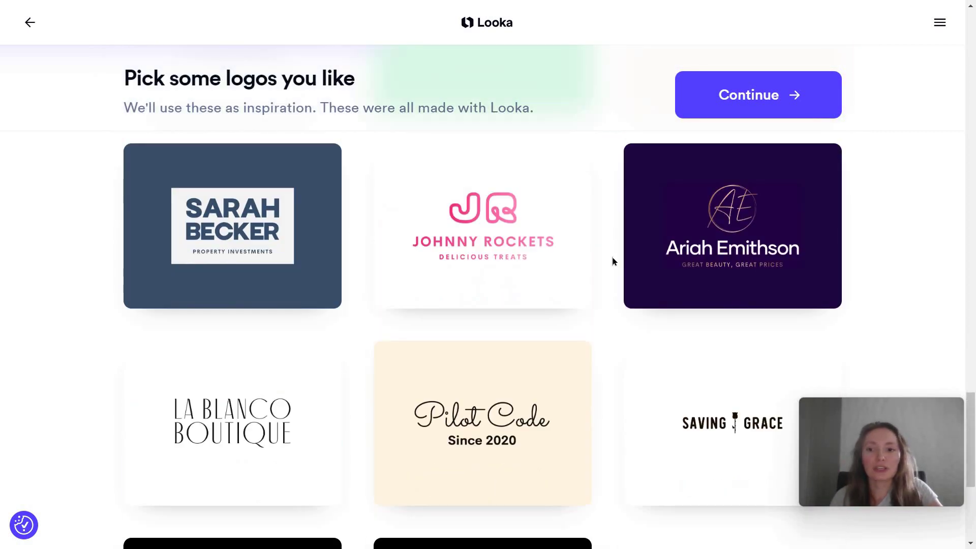
scroll(612, 261, "down", 3)
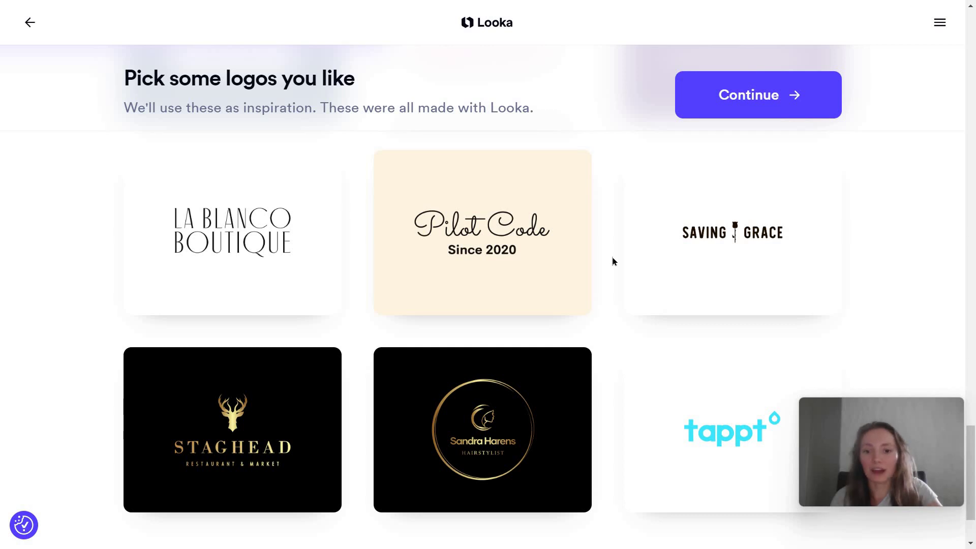
scroll(612, 259, "down", 2)
scroll(585, 310, "up", 3)
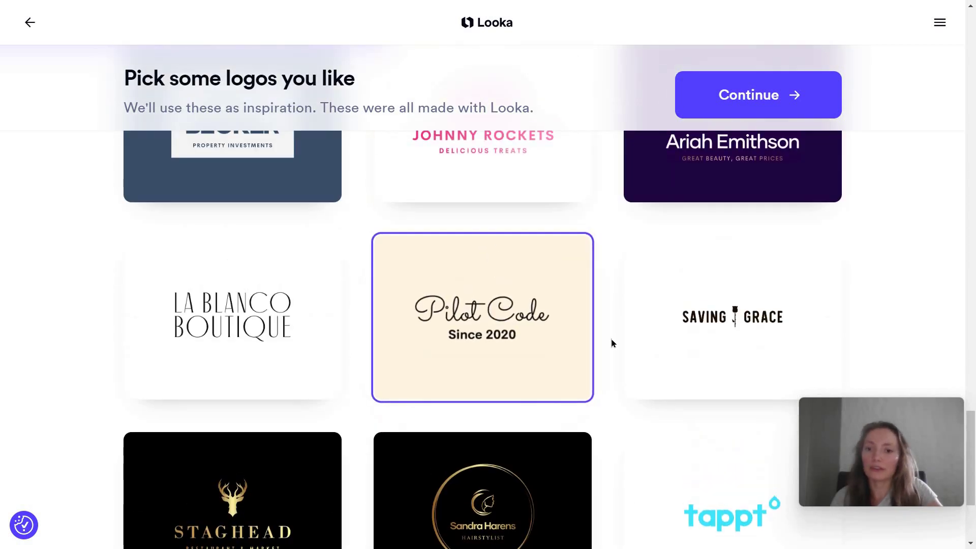
scroll(612, 342, "up", 15)
scroll(612, 342, "up", 10)
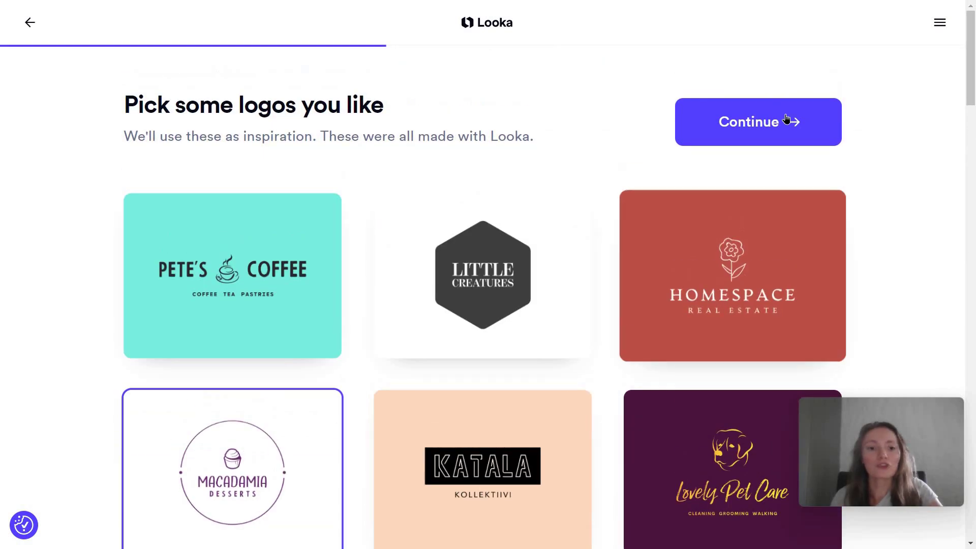
left_click(787, 118)
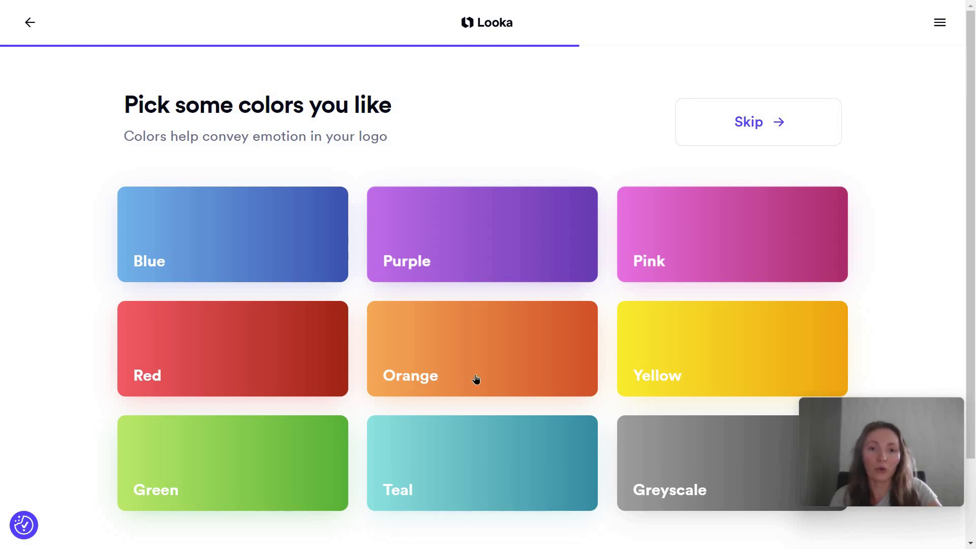
Pick orange as the logo colour and enter 'Sandy's Cooks' as the company name
left_click(557, 314)
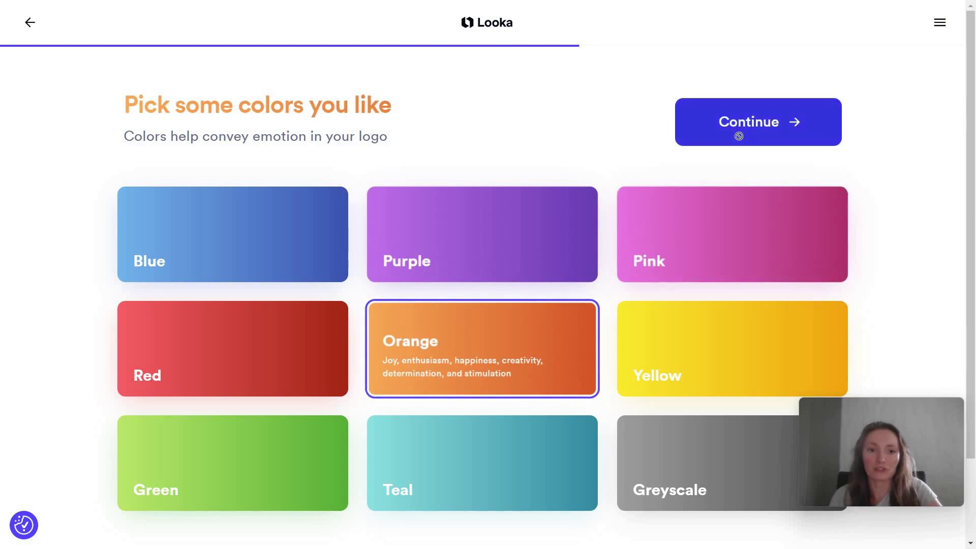
left_click(739, 136)
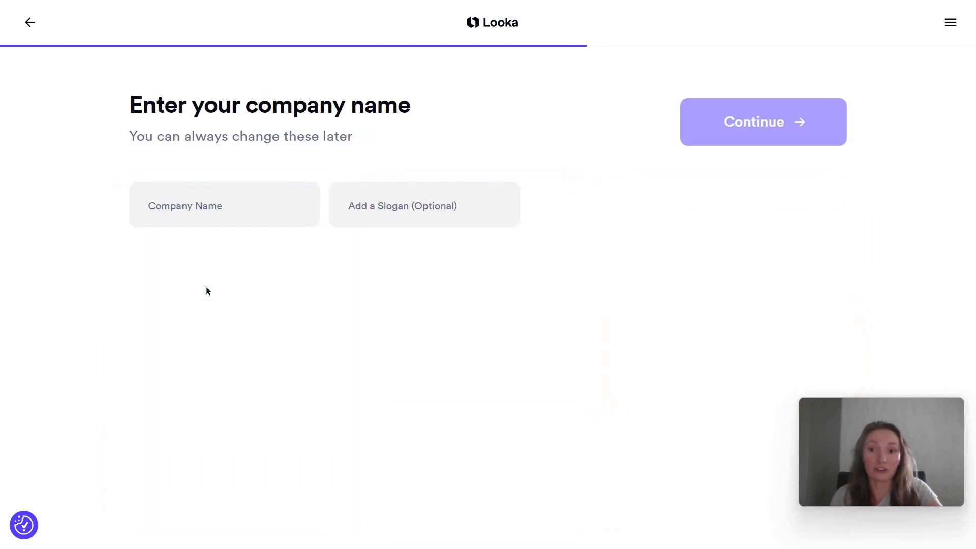
left_click(276, 206)
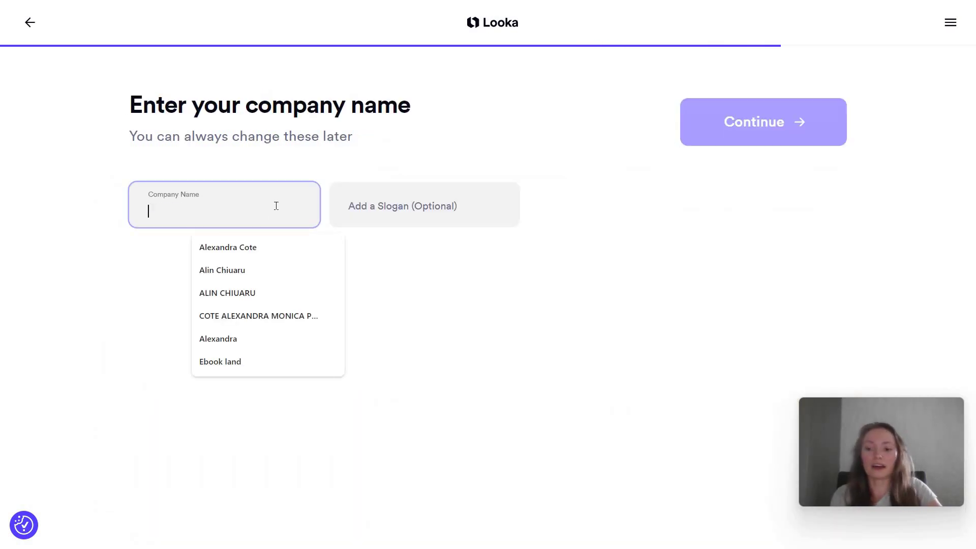
type("Sandy's Cooks")
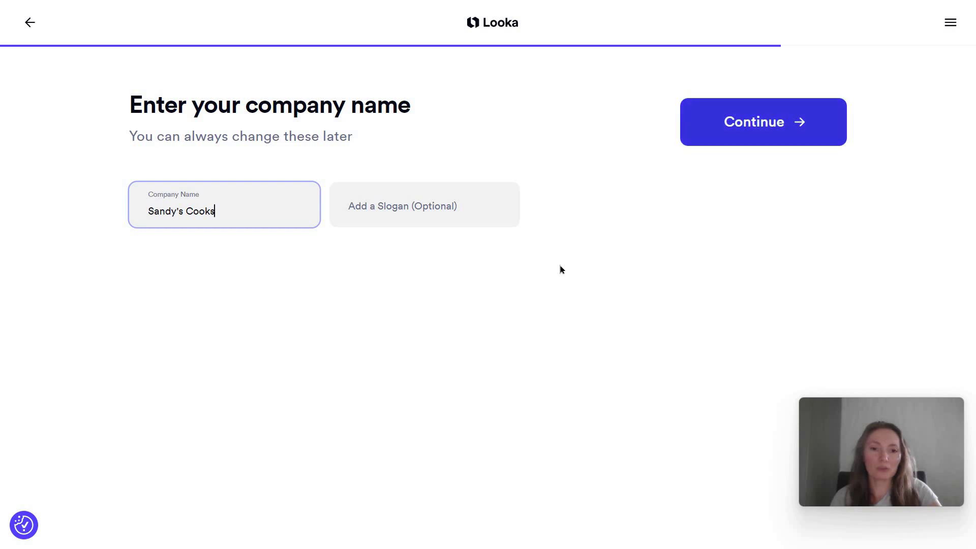
key("Return")
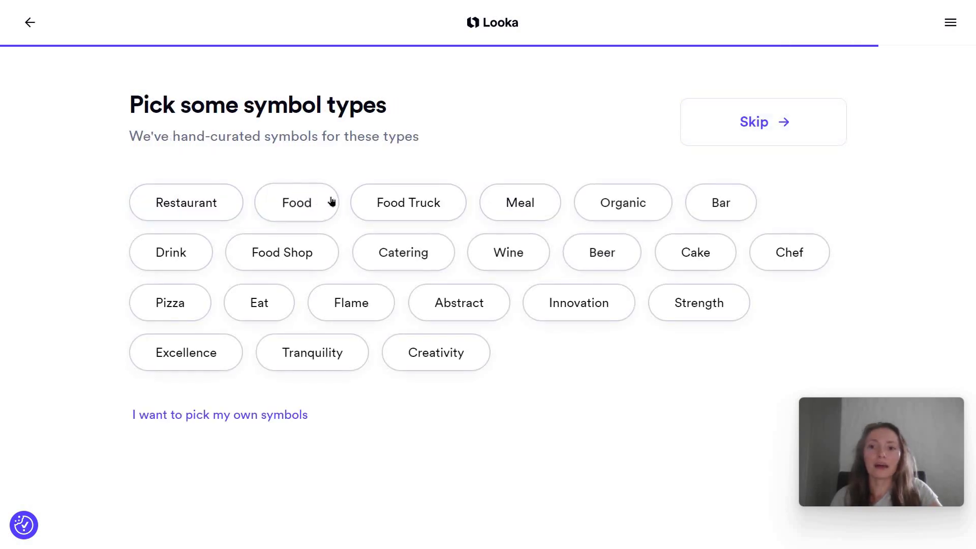
Select the Restaurant, Food, Meal, Organic, Flame and Eat symbol types, then generate logos
left_click(210, 206)
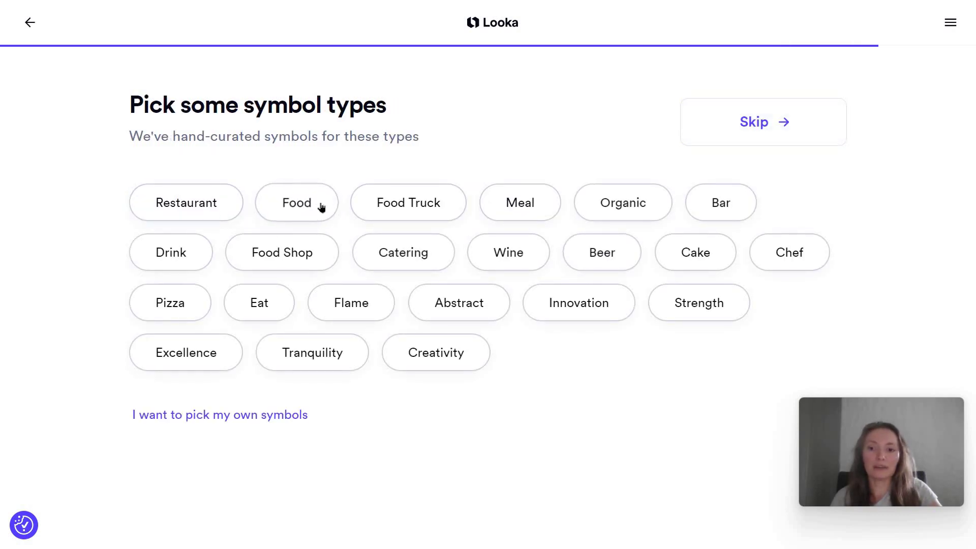
left_click(487, 220)
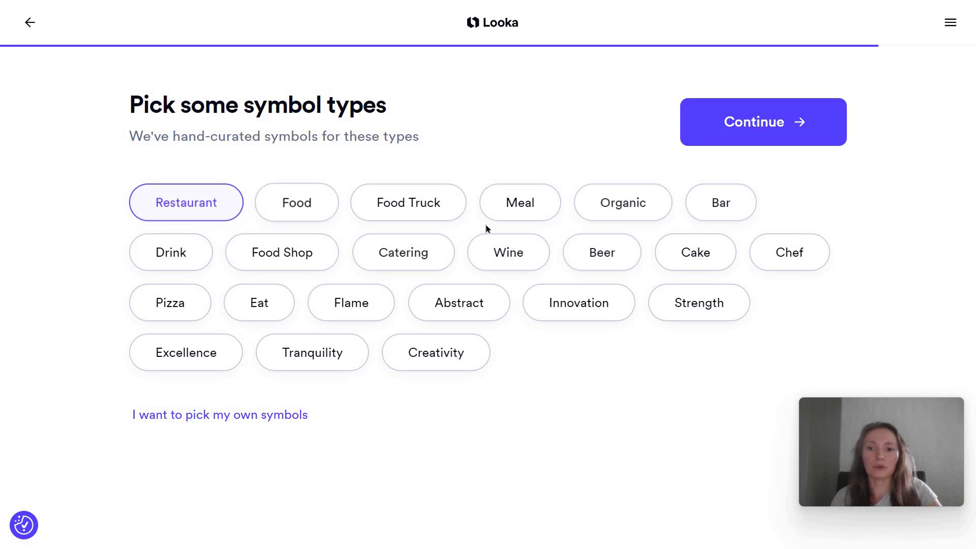
left_click(647, 219)
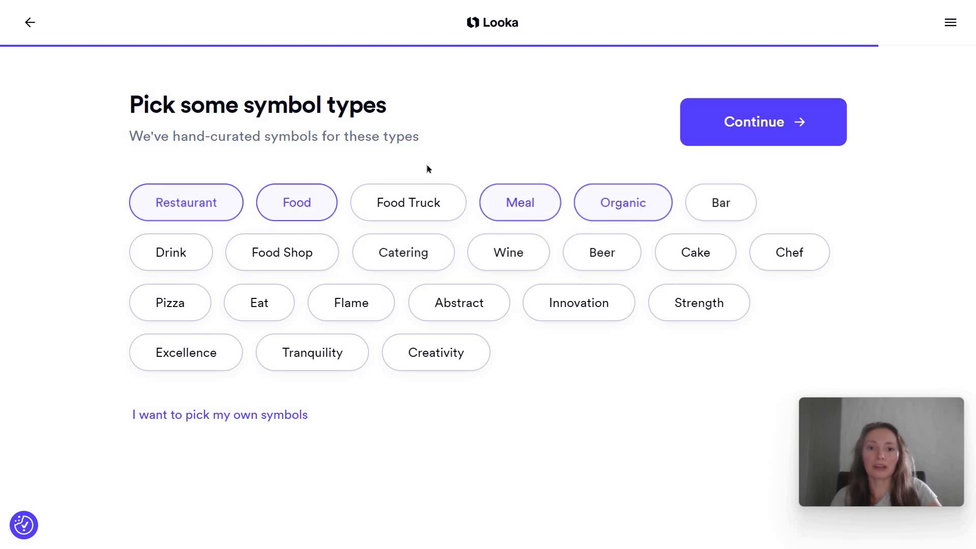
left_click(353, 305)
left_click(260, 308)
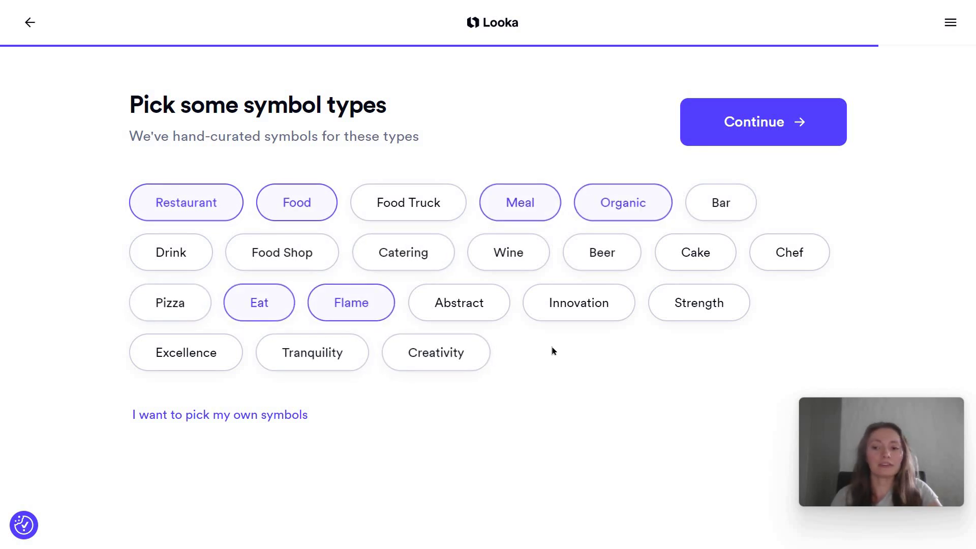
left_click(763, 144)
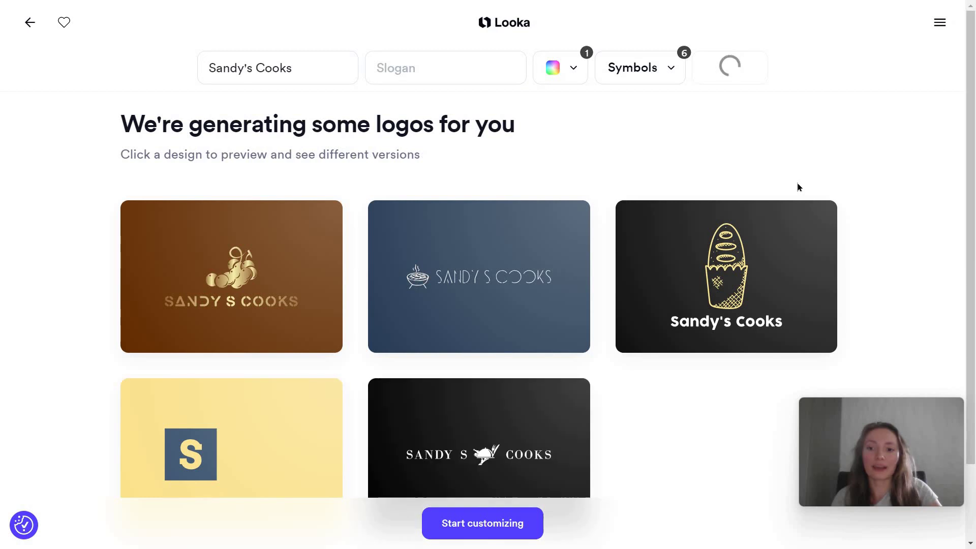
Load more logo suggestions and browse through them
scroll(590, 364, "down", 8)
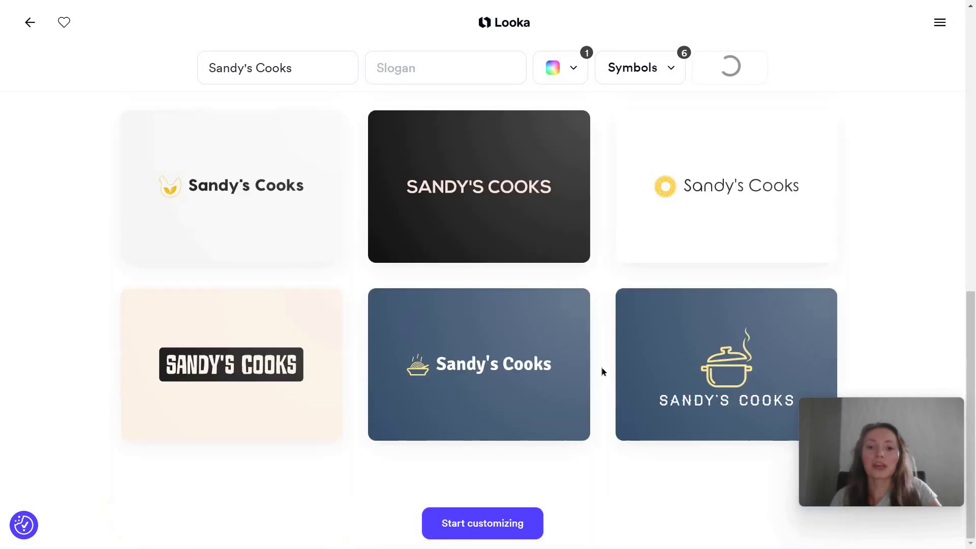
scroll(601, 368, "down", 7)
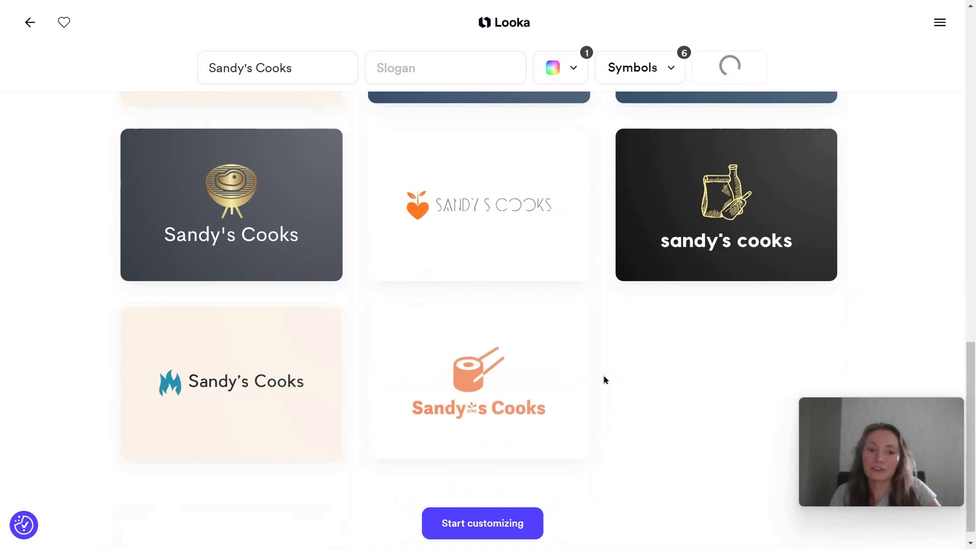
scroll(604, 378, "down", 6)
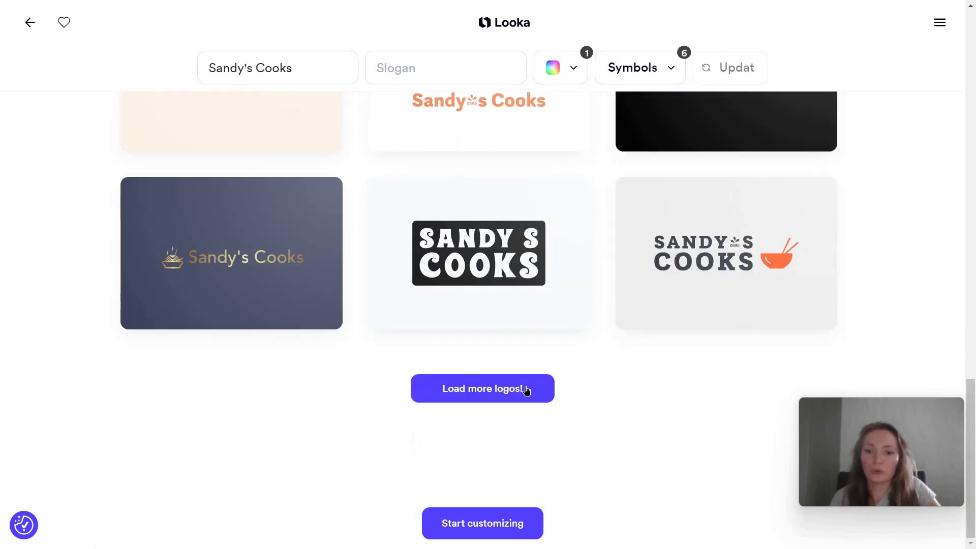
left_click(526, 390)
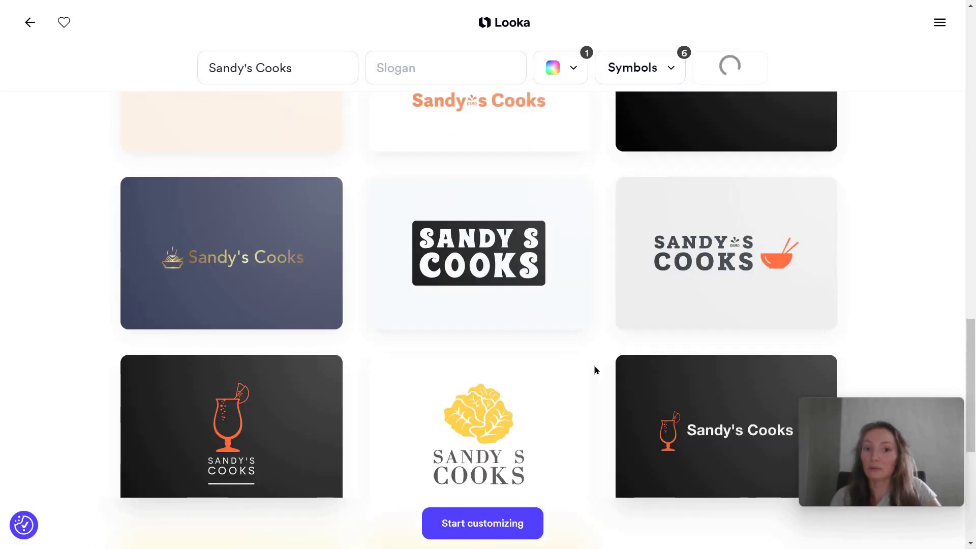
scroll(595, 367, "down", 6)
scroll(590, 386, "down", 4)
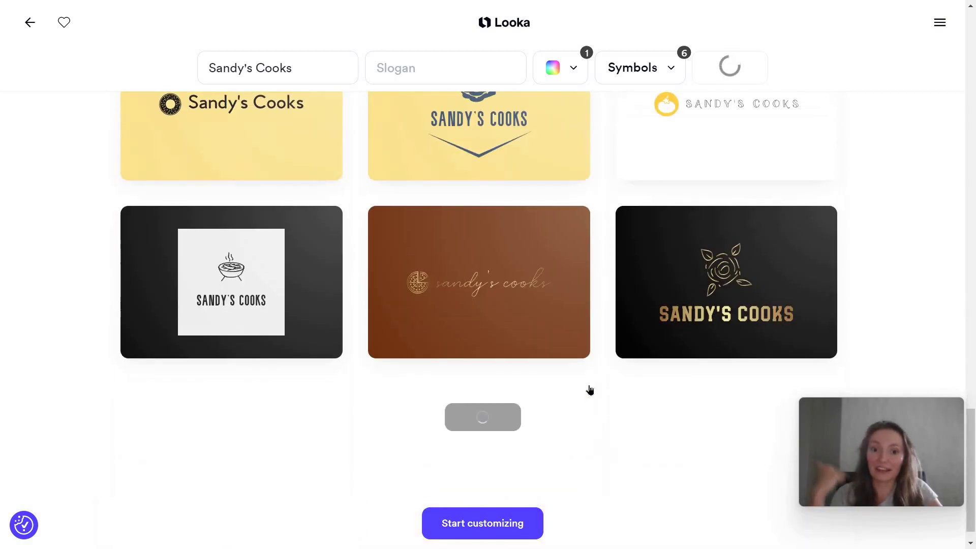
scroll(589, 390, "down", 4)
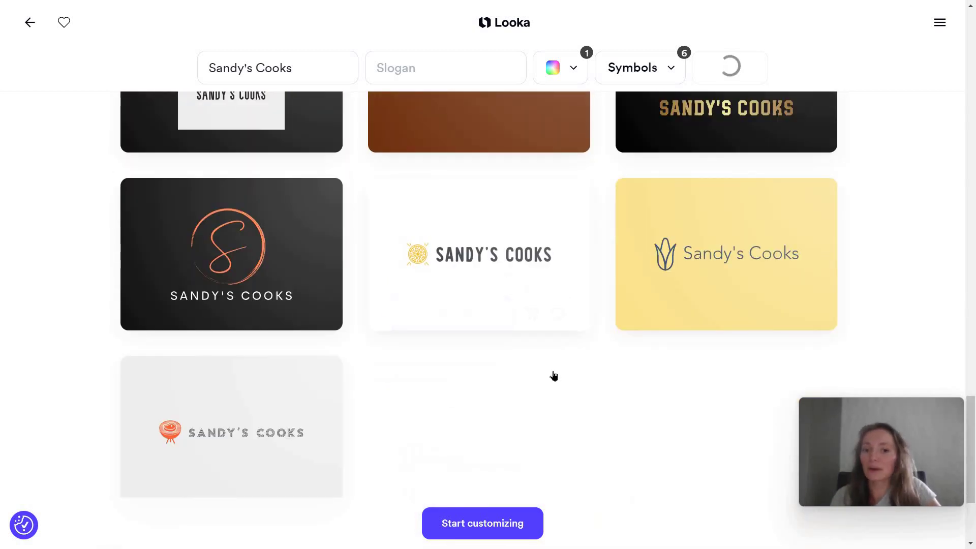
scroll(554, 371, "up", 15)
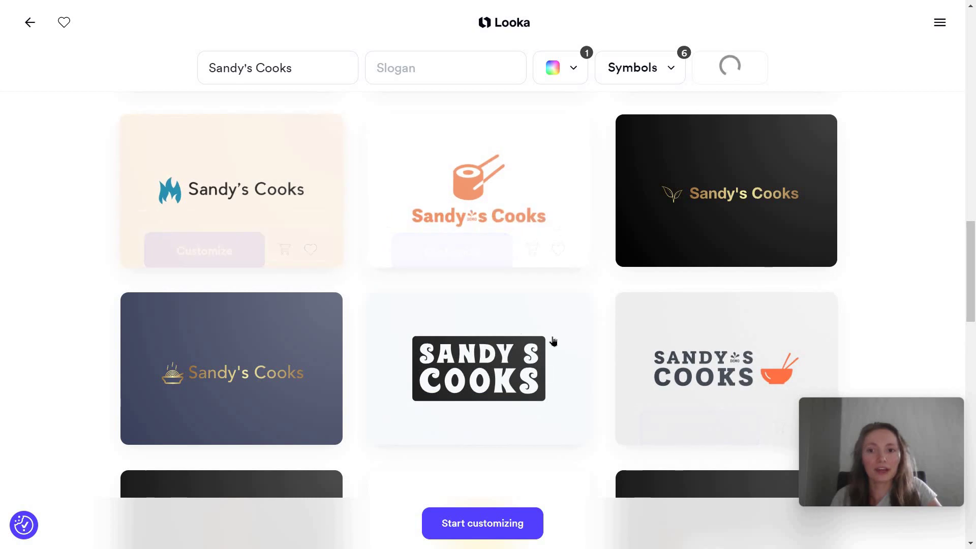
scroll(608, 290, "down", 10)
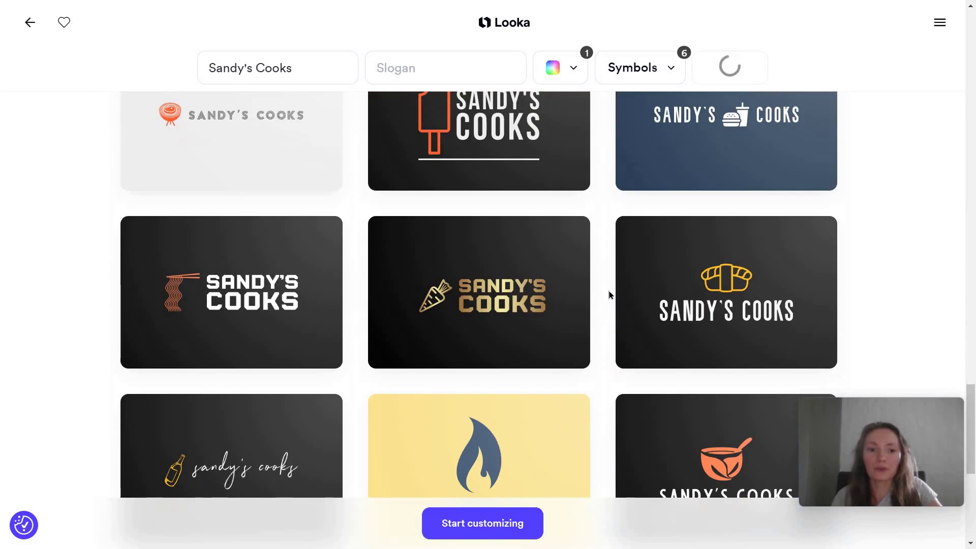
scroll(569, 351, "down", 6)
scroll(537, 394, "up", 5)
Add Strength, Innovation and Chef to the symbol keywords
left_click(654, 66)
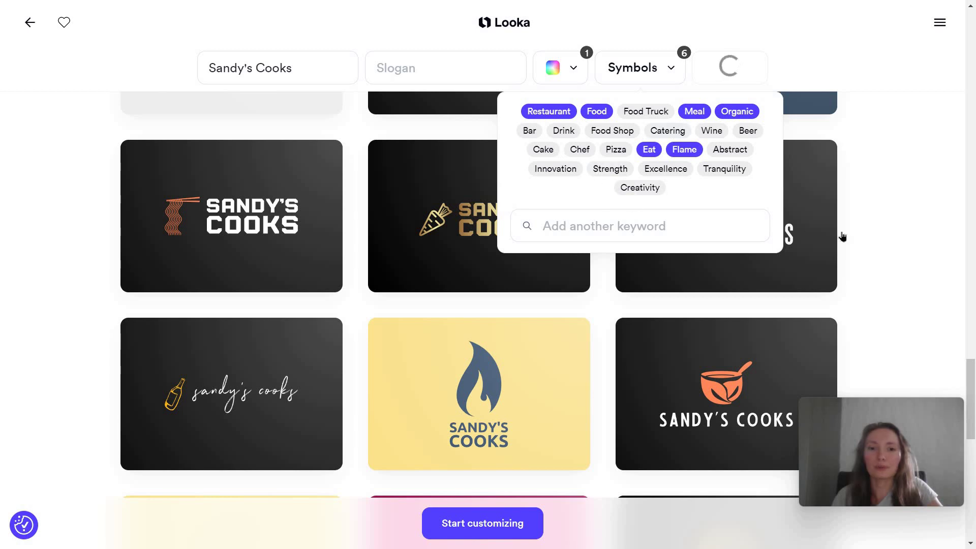
left_click(610, 169)
left_click(555, 169)
left_click(580, 149)
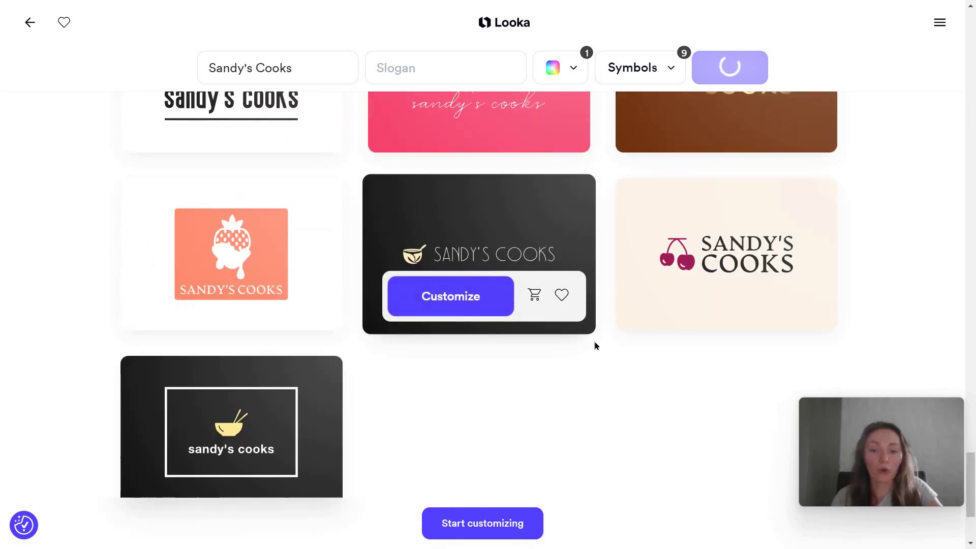
Customize the orange bowl-and-chopsticks Sandy's Cooks logo
scroll(595, 343, "down", 5)
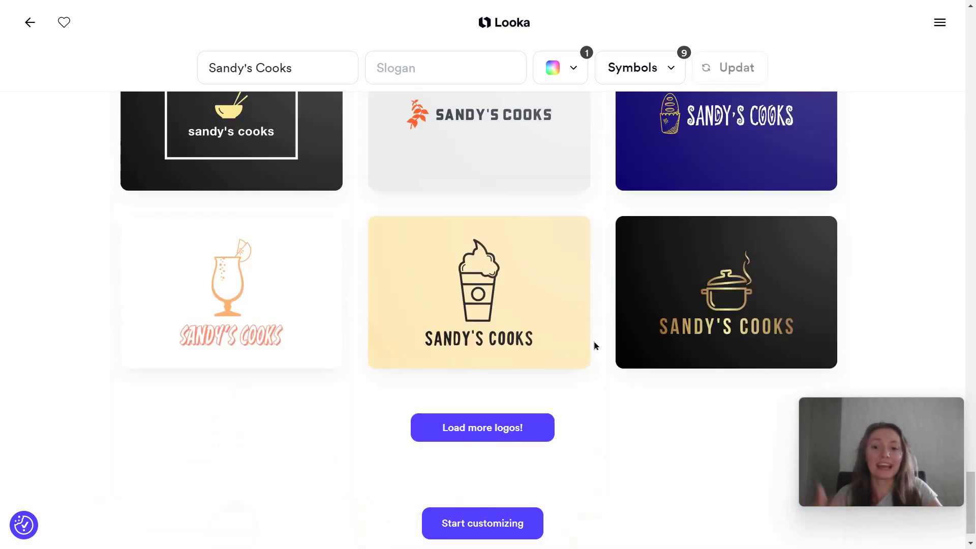
mouse_move(622, 366)
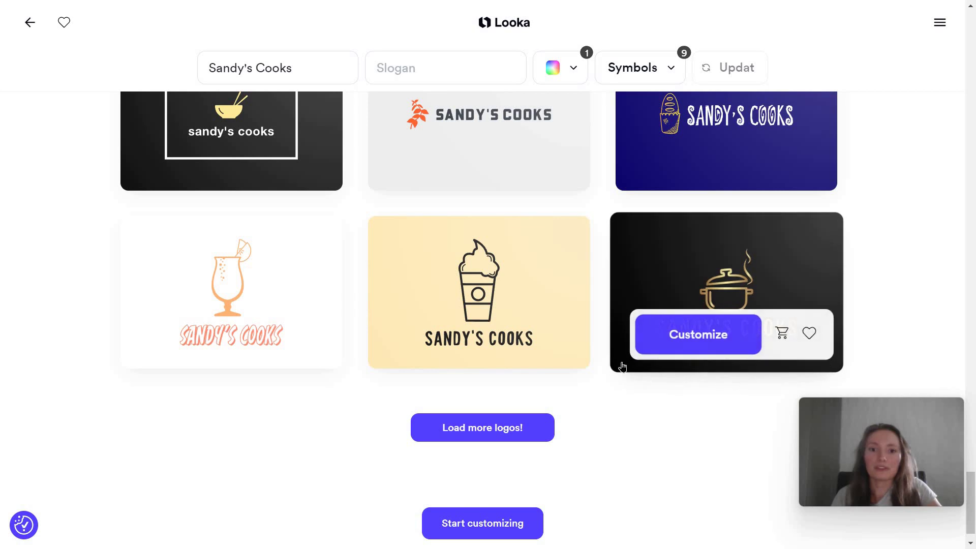
scroll(623, 366, "up", 10)
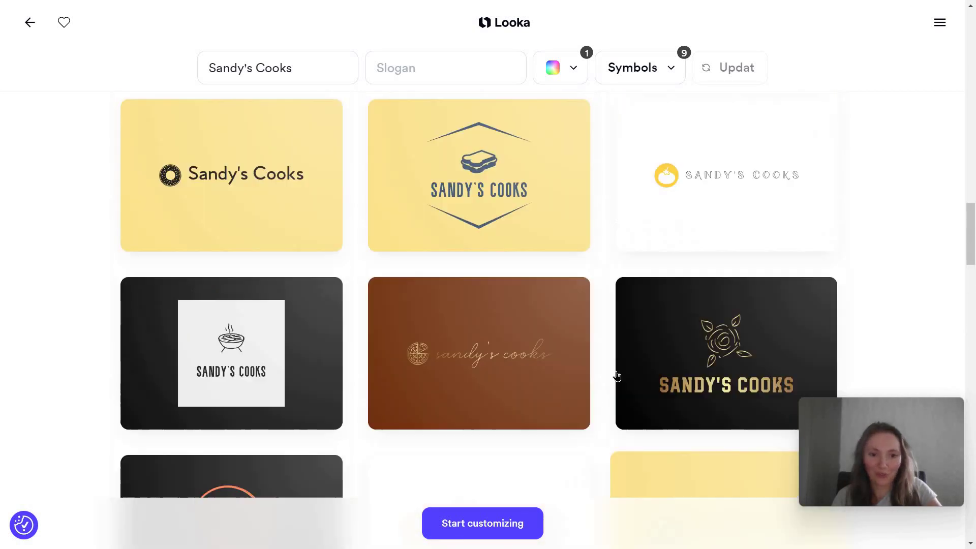
scroll(551, 263, "up", 10)
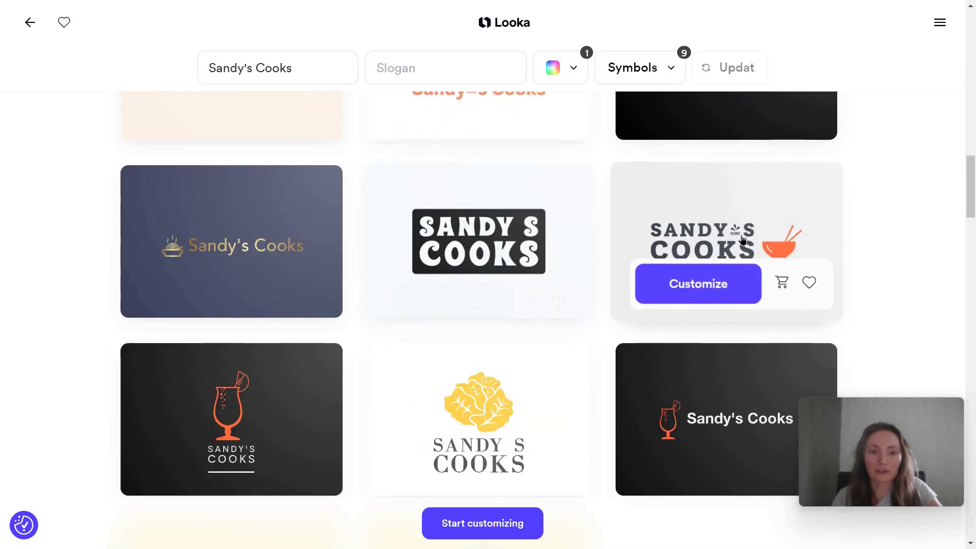
left_click(742, 240)
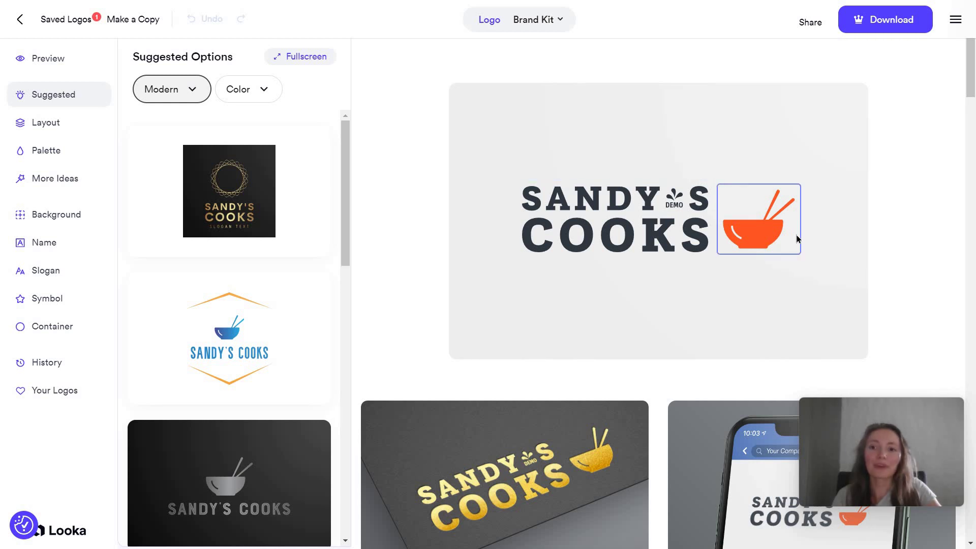
Switch suggested variations from Modern to Playful and select the name text for fonts
left_click(196, 94)
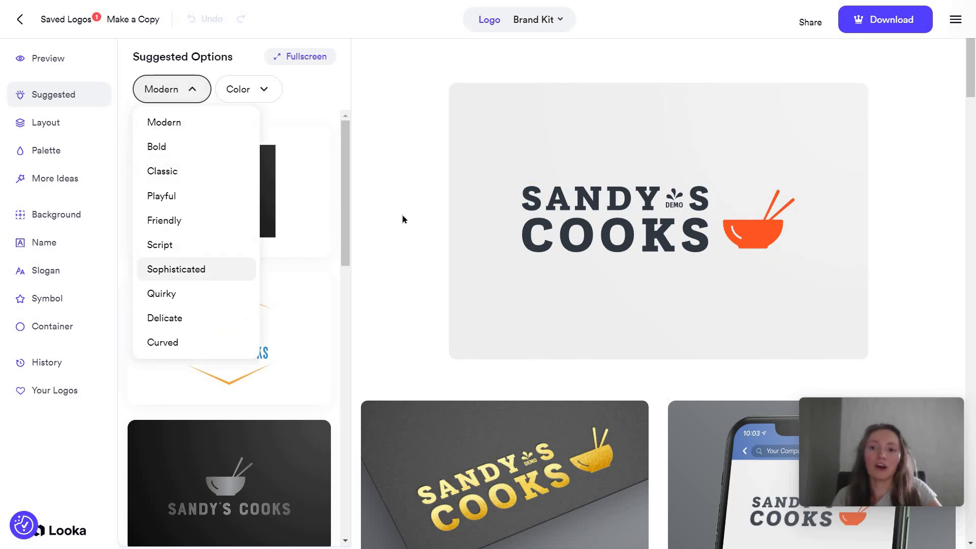
left_click(176, 91)
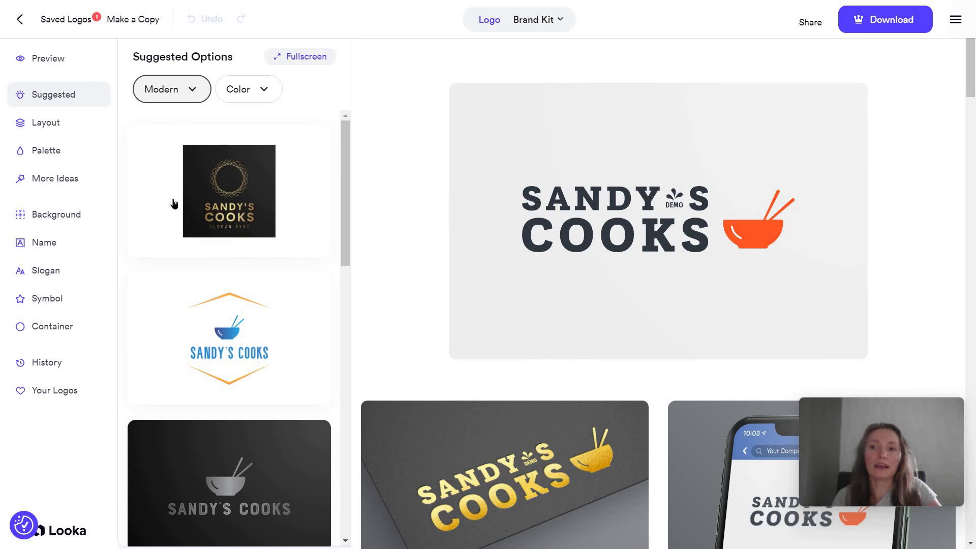
left_click(200, 94)
left_click(164, 194)
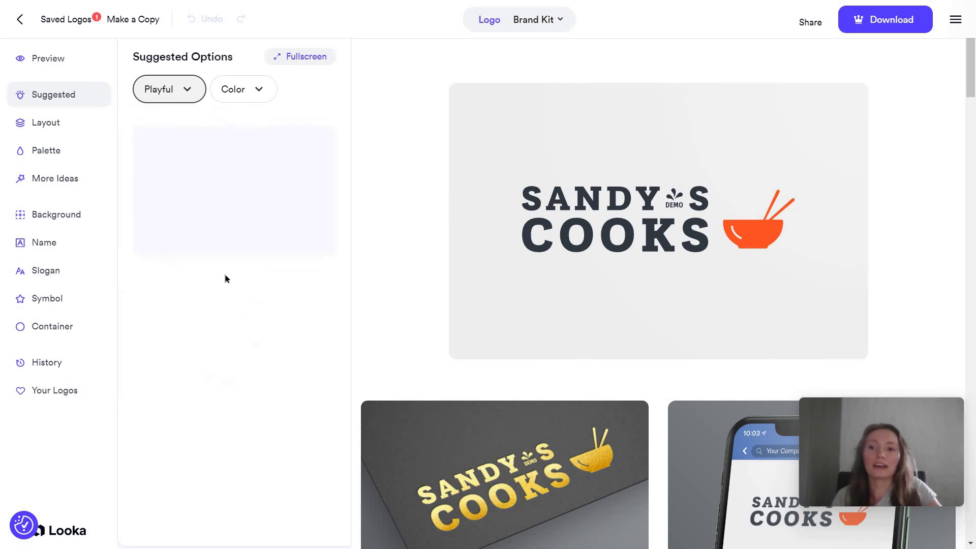
scroll(224, 276, "down", 1)
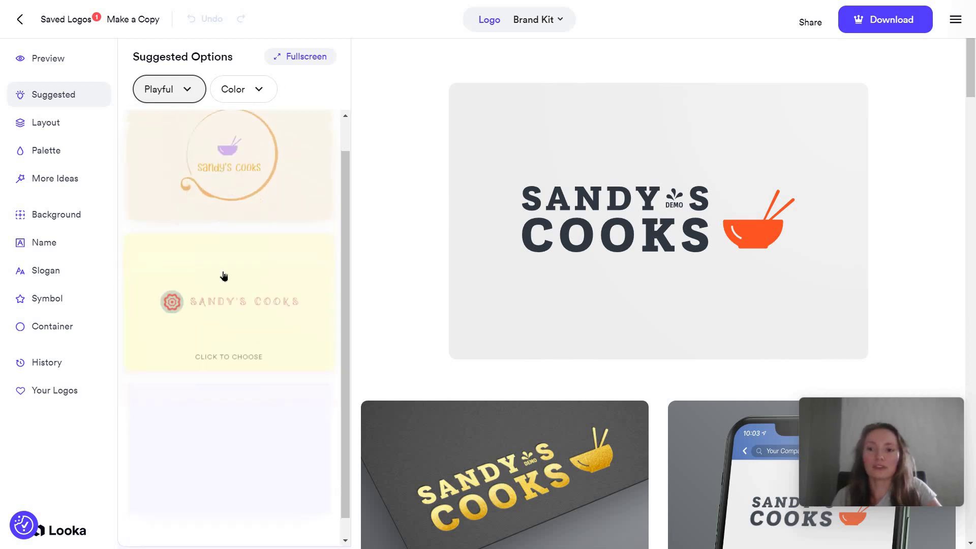
scroll(223, 276, "down", 1)
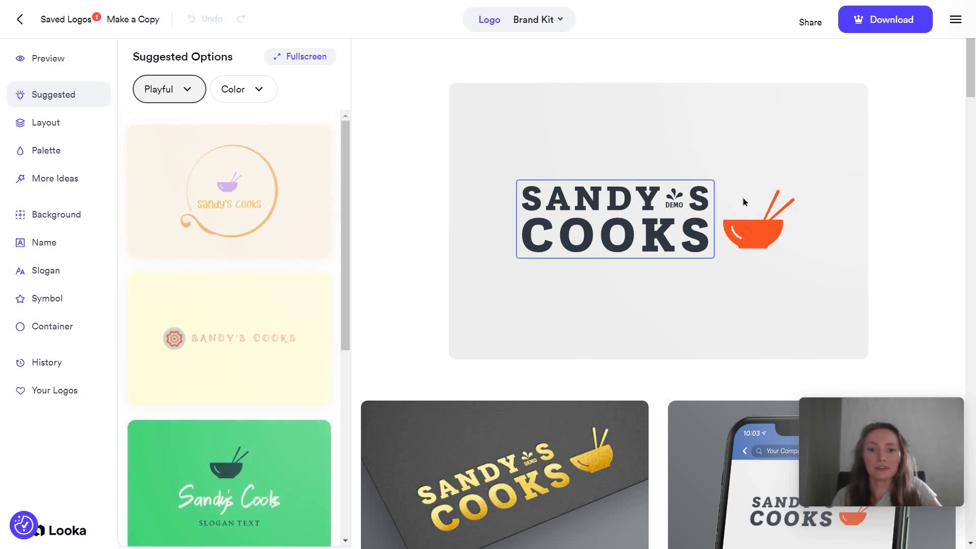
left_click(596, 235)
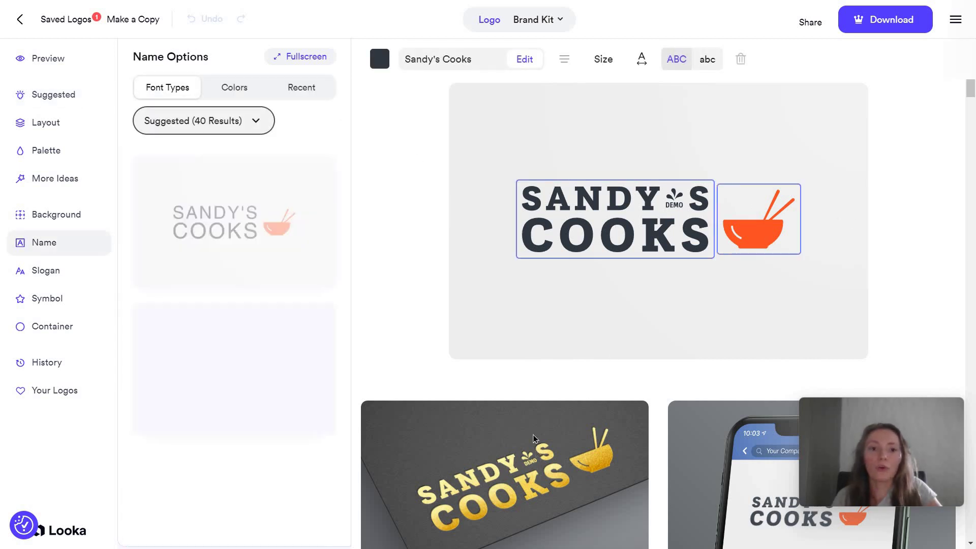
Apply the first Elegant-category serif font to the SANDY'S COOKS name
left_click(750, 236)
left_click(673, 214)
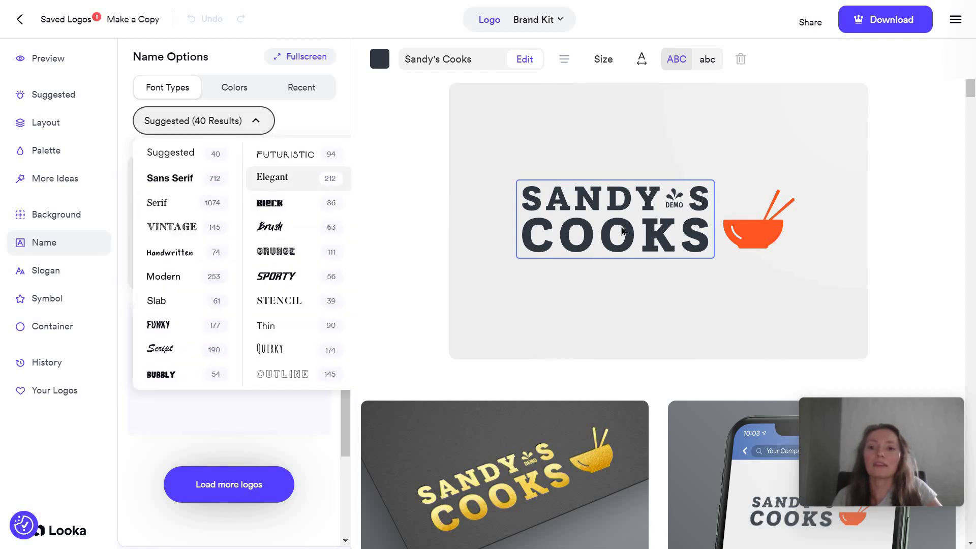
key("Return")
scroll(257, 315, "down", 5)
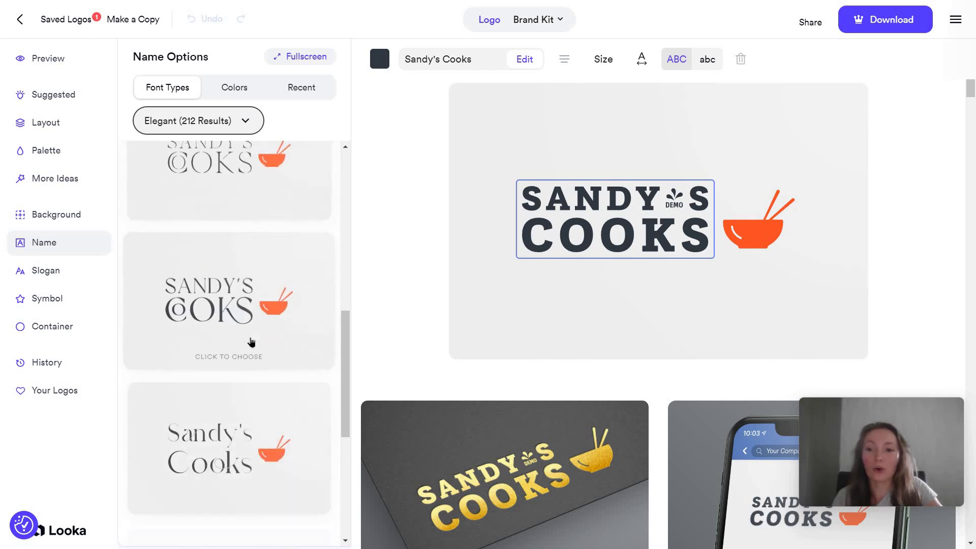
scroll(281, 327, "down", 1)
scroll(281, 327, "down", 2)
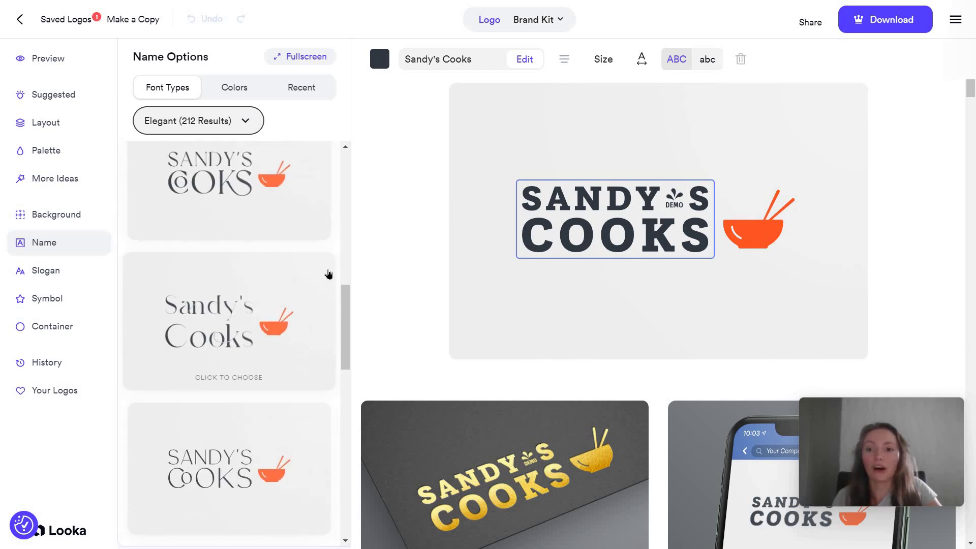
left_click(271, 193)
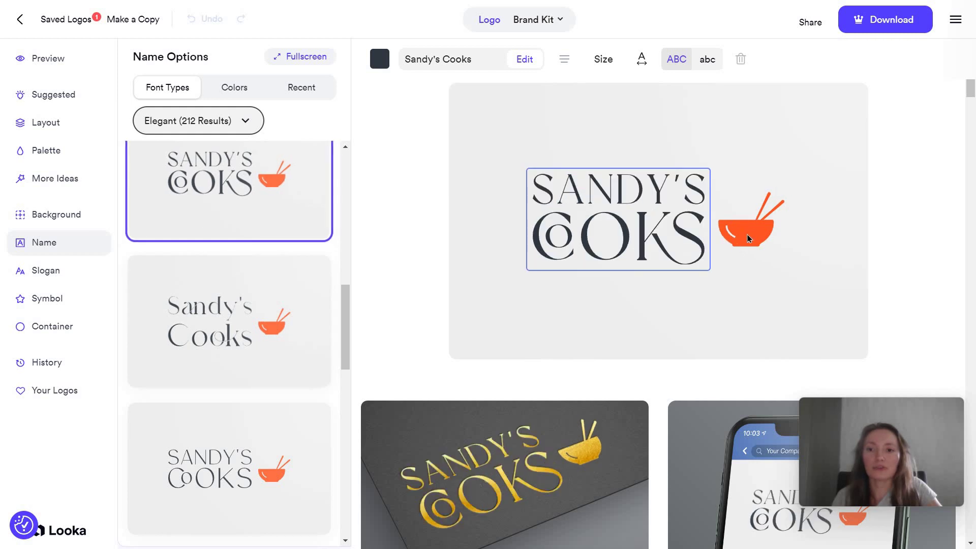
left_click(748, 234)
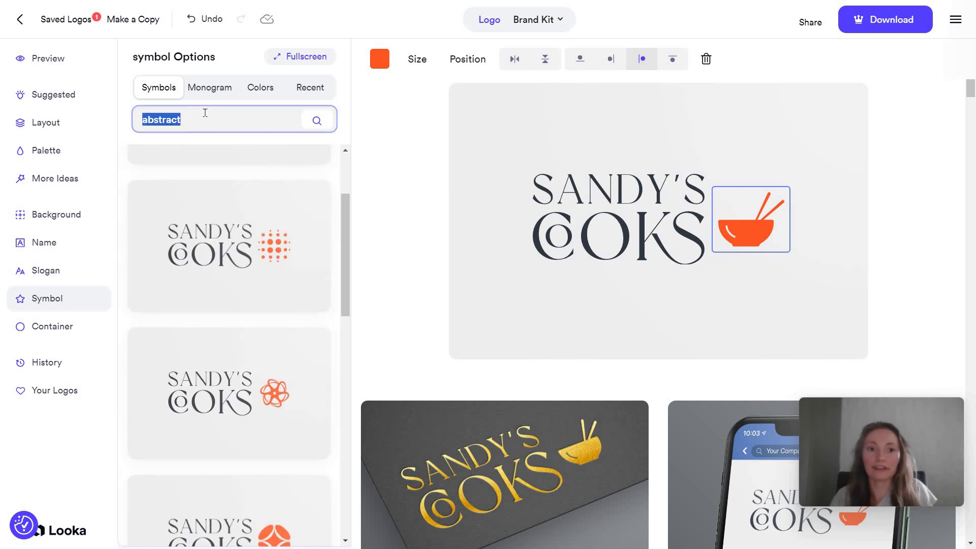
Search symbols for 'fish' and swap the bowl for the orange leaping-fish symbol
left_click(316, 122)
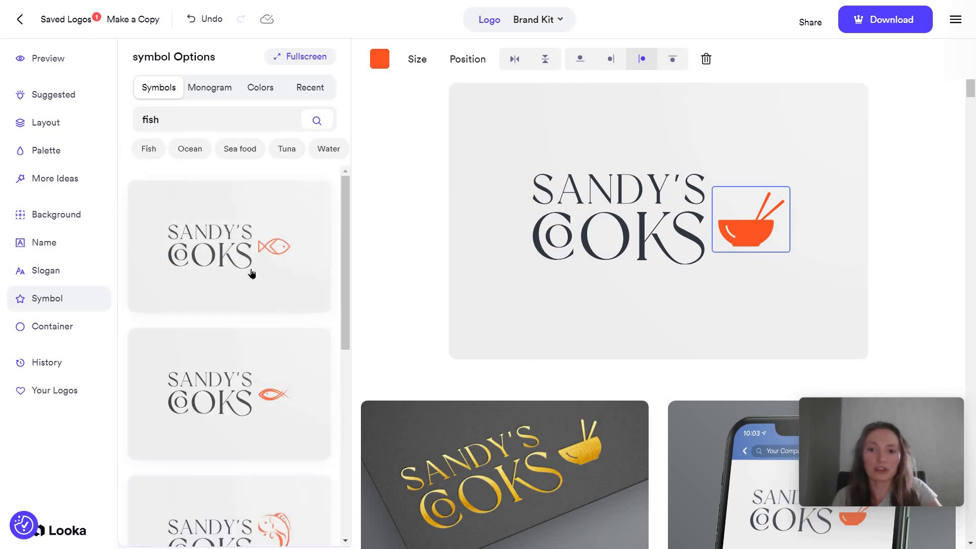
scroll(258, 301, "down", 7)
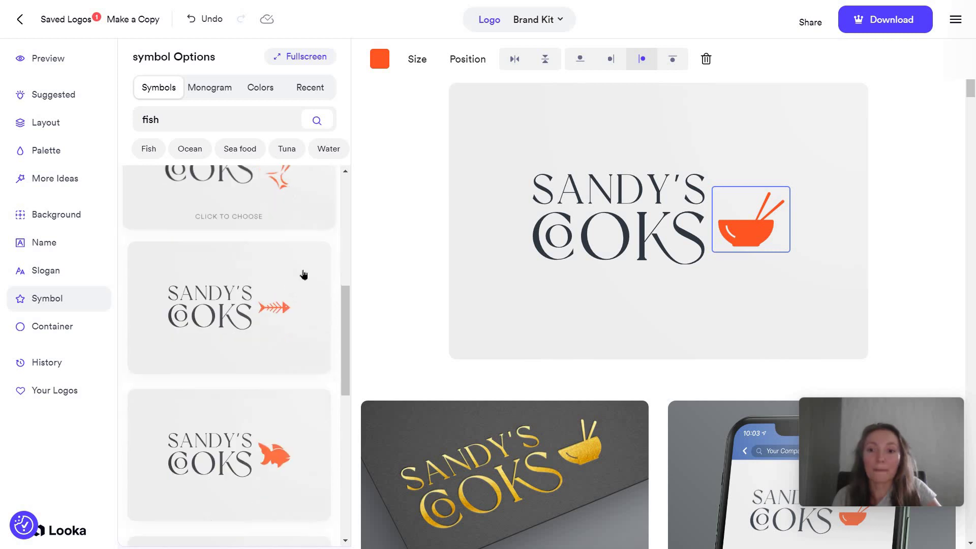
scroll(284, 341, "up", 3)
left_click(275, 351)
scroll(273, 353, "down", 9)
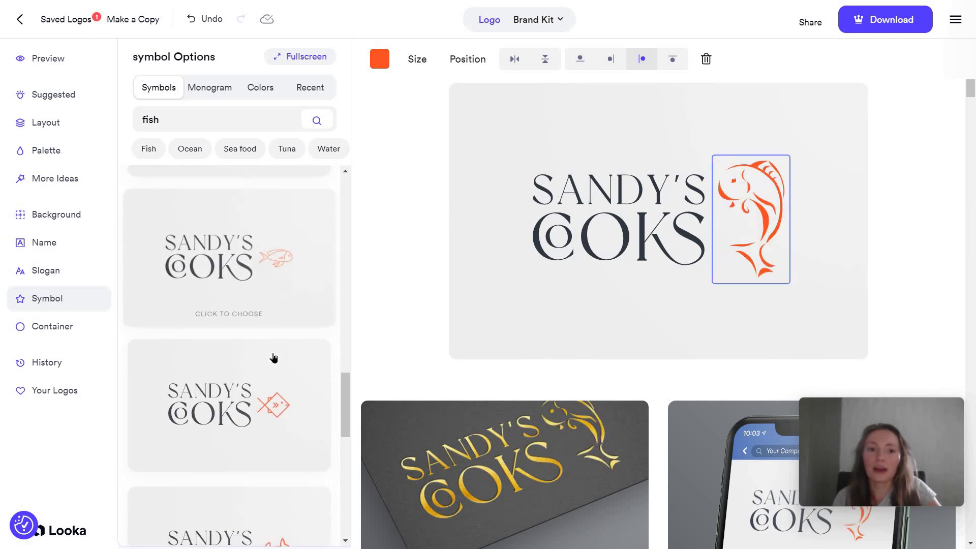
scroll(315, 343, "down", 1)
scroll(315, 344, "down", 2)
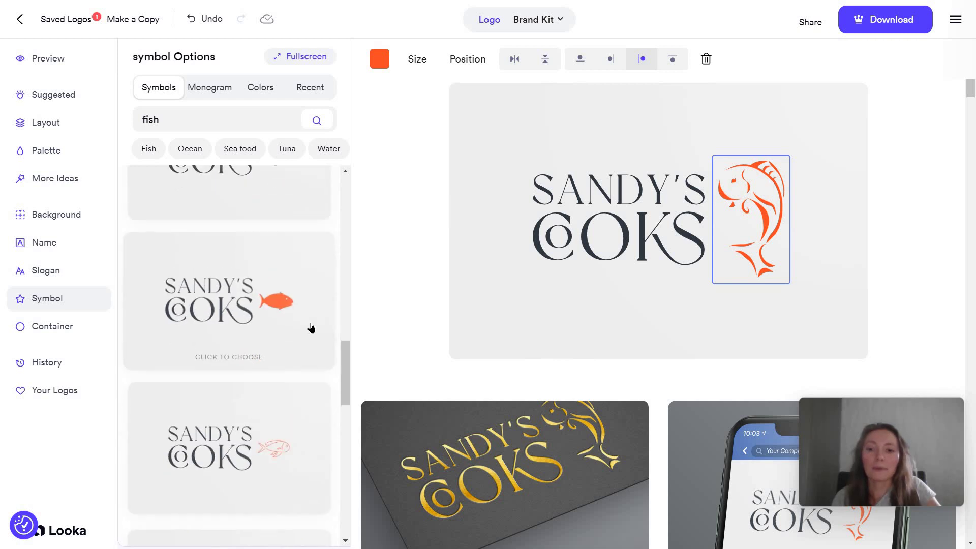
scroll(312, 328, "down", 3)
left_click(212, 234)
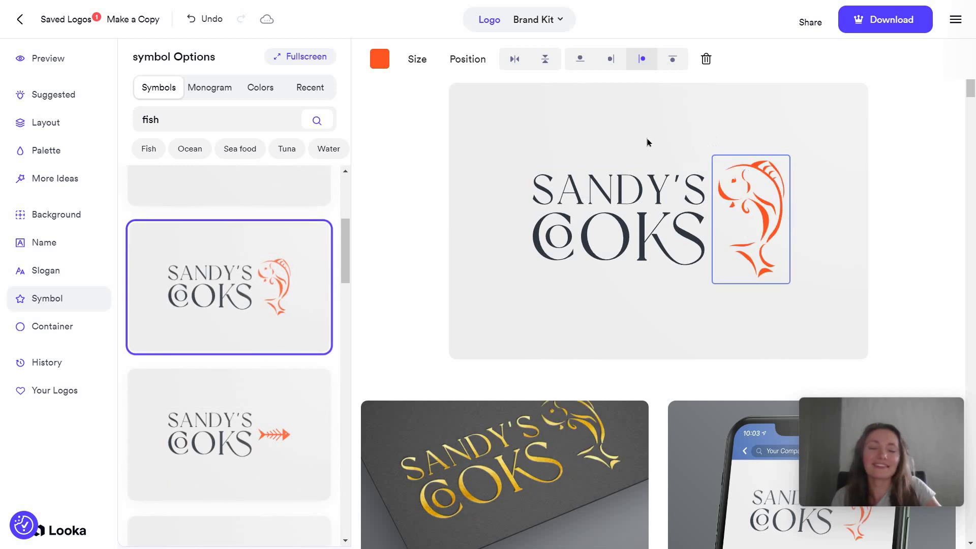
scroll(208, 305, "down", 10)
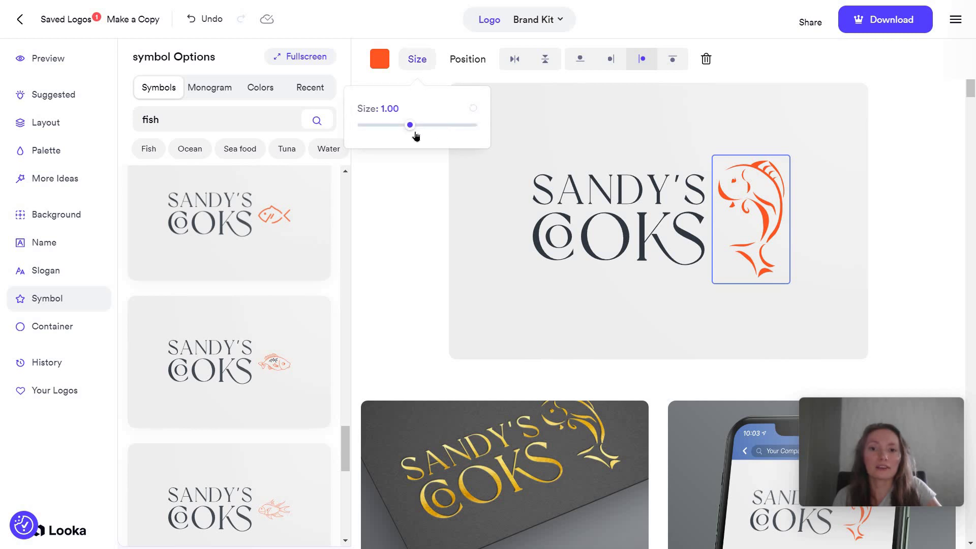
Try enlarging and vertically flipping the fish, then restore its size and orientation
mouse_move(416, 136)
left_mouse_down()
mouse_move(405, 136)
mouse_move(447, 135)
mouse_move(423, 135)
mouse_move(448, 127)
mouse_move(432, 133)
left_mouse_up()
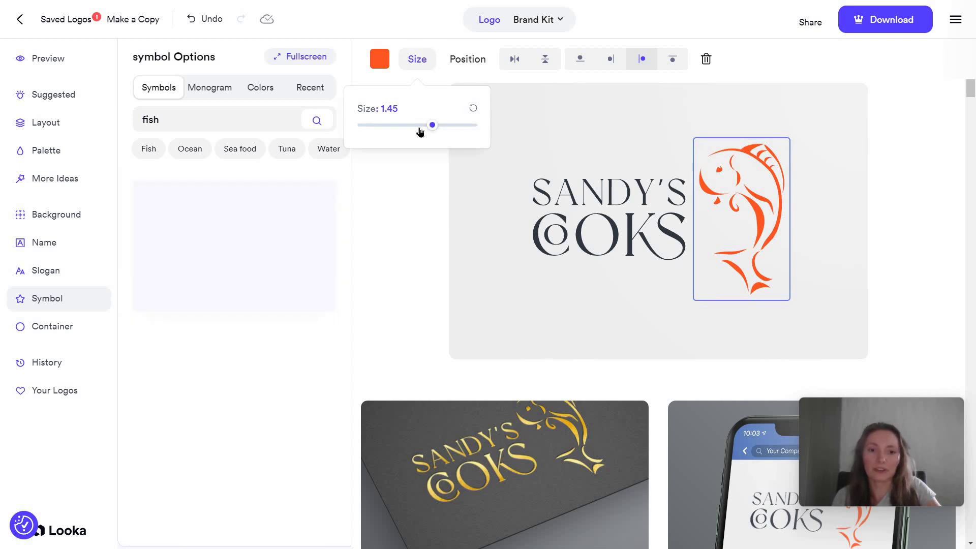
left_click_drag(420, 131, 413, 134)
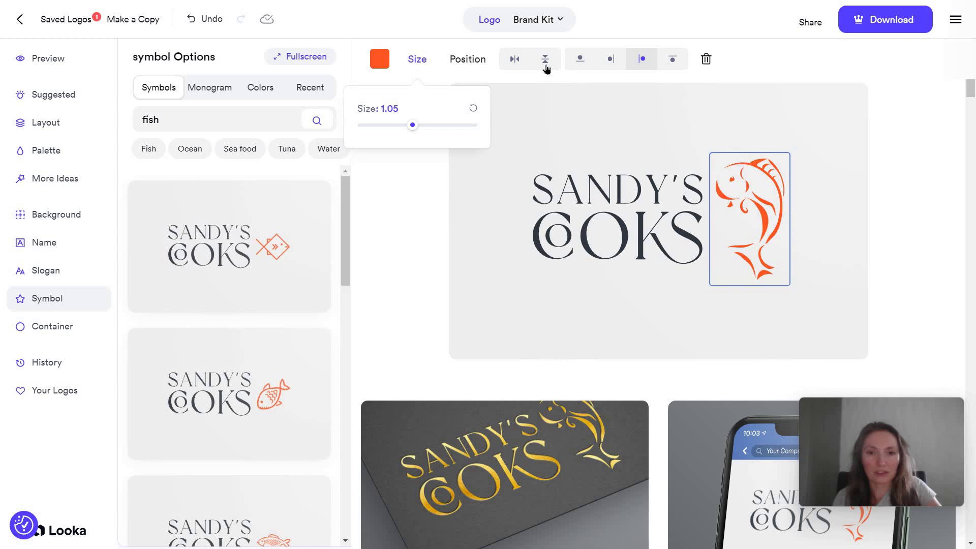
left_click(545, 66)
left_click(545, 66)
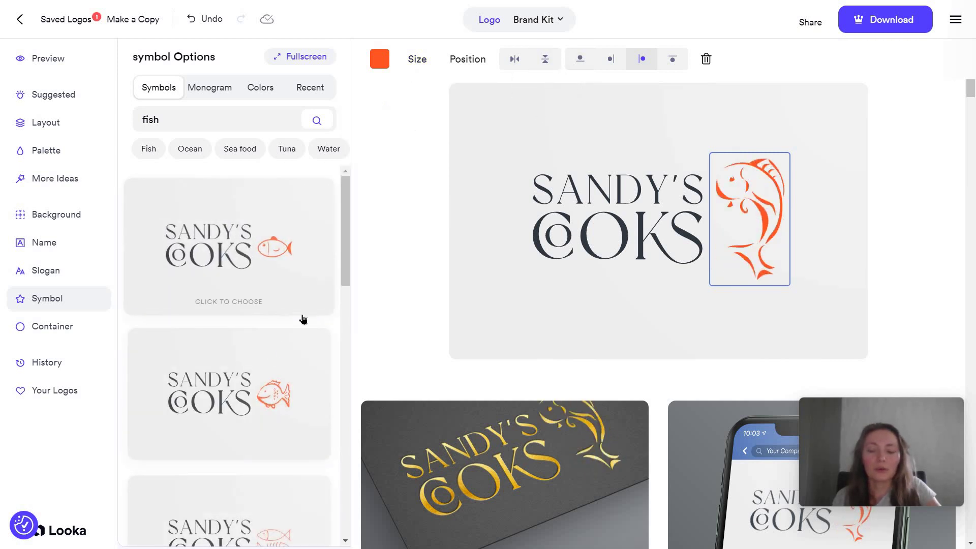
Test left, above and below positions, settling the fish beside the name
left_click(612, 67)
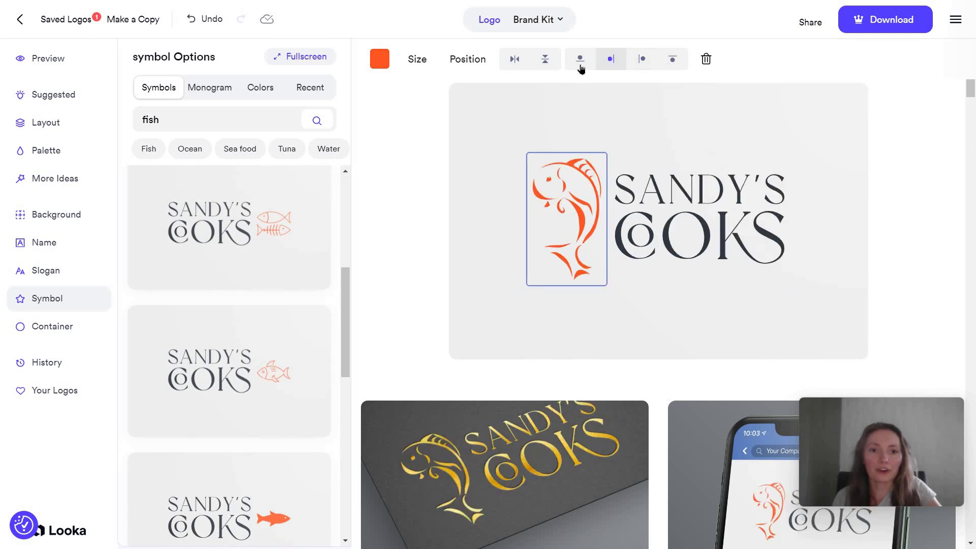
left_click(581, 60)
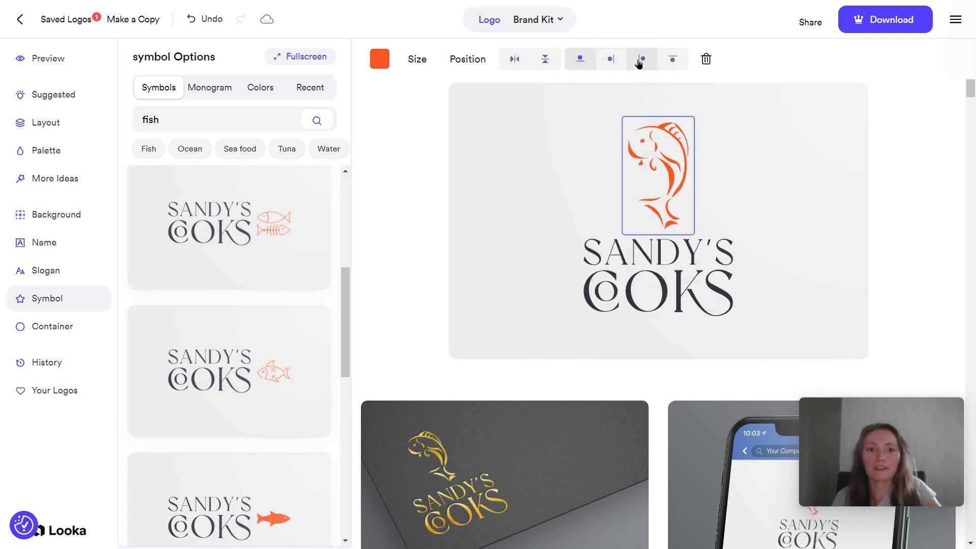
left_click(673, 60)
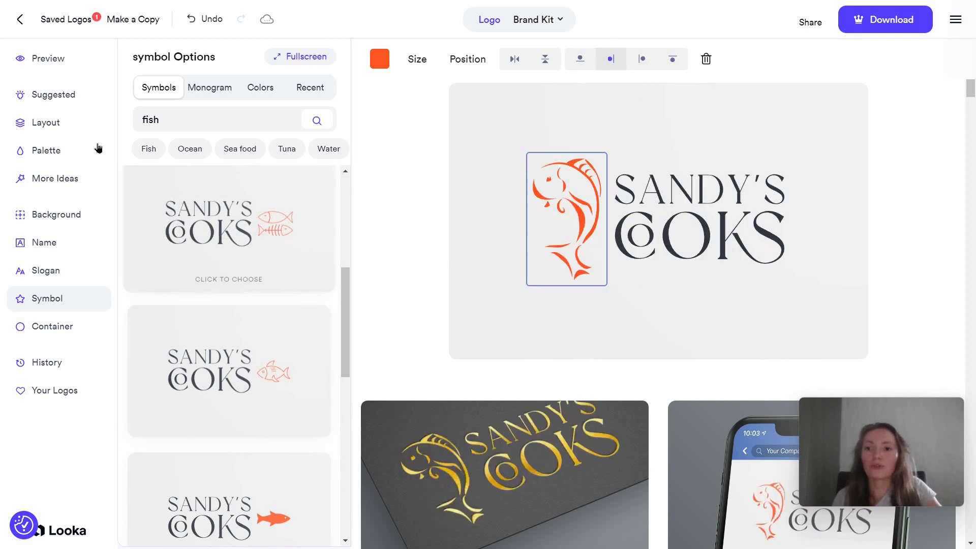
left_click(257, 227)
Preview the red suggested design, undo back to the orange fish logo, and select the name
left_click(72, 96)
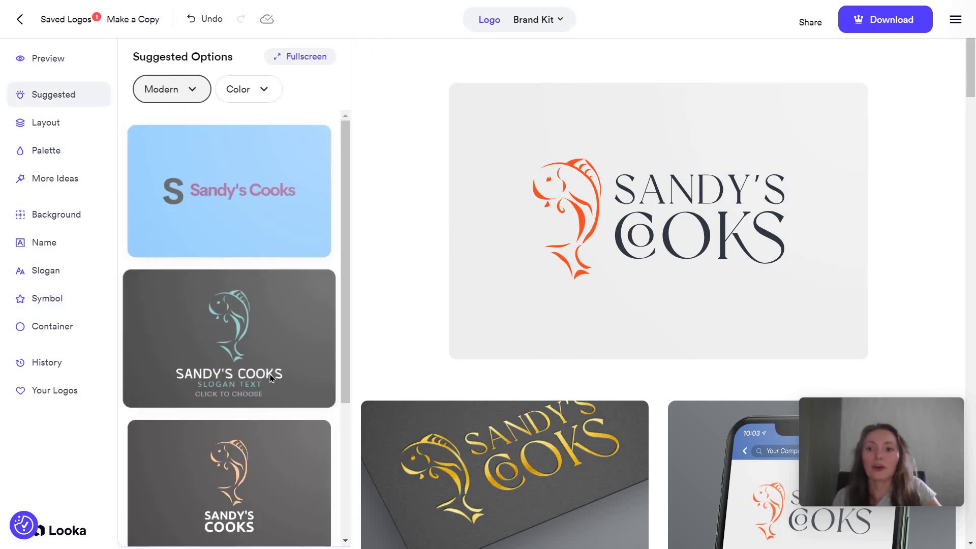
scroll(270, 378, "down", 7)
scroll(277, 333, "down", 6)
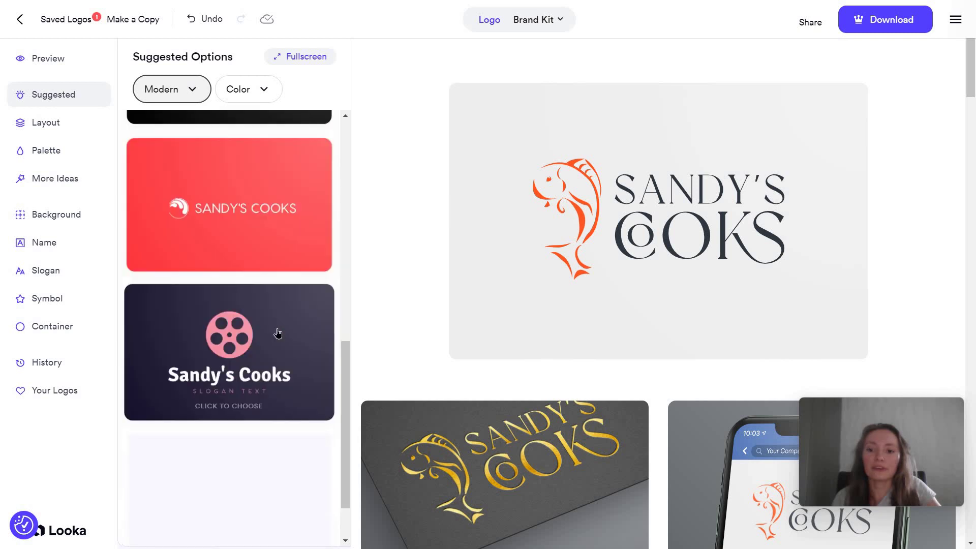
scroll(233, 227, "up", 3)
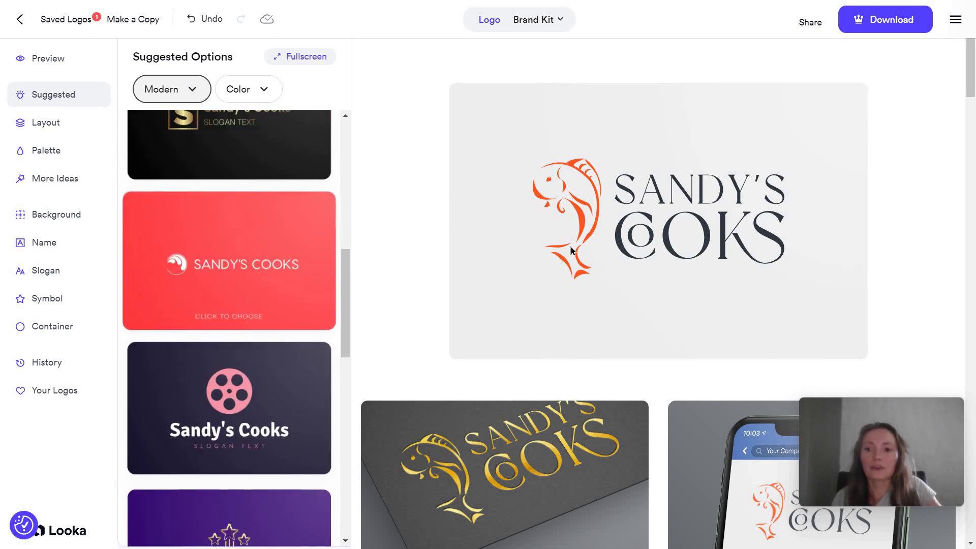
left_click(235, 229)
left_click(545, 229)
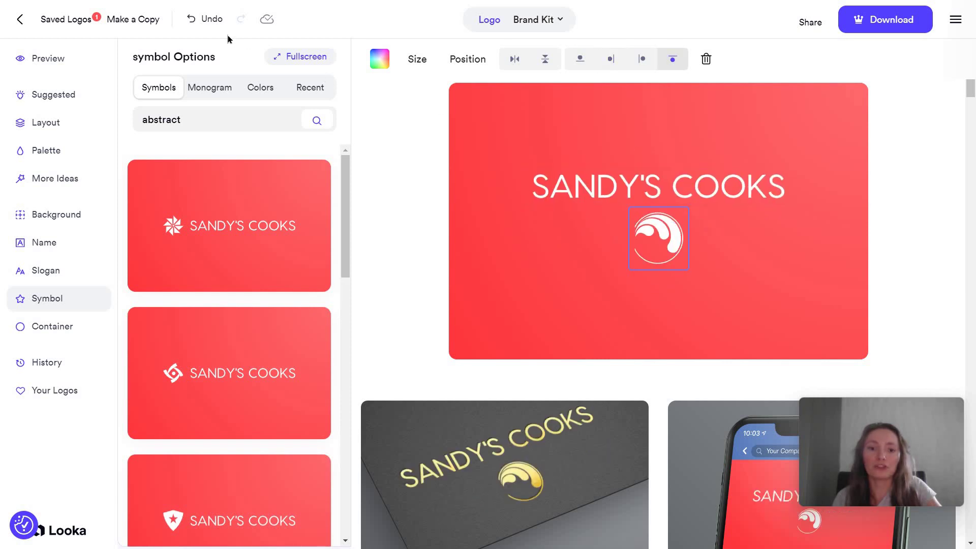
left_click(204, 19)
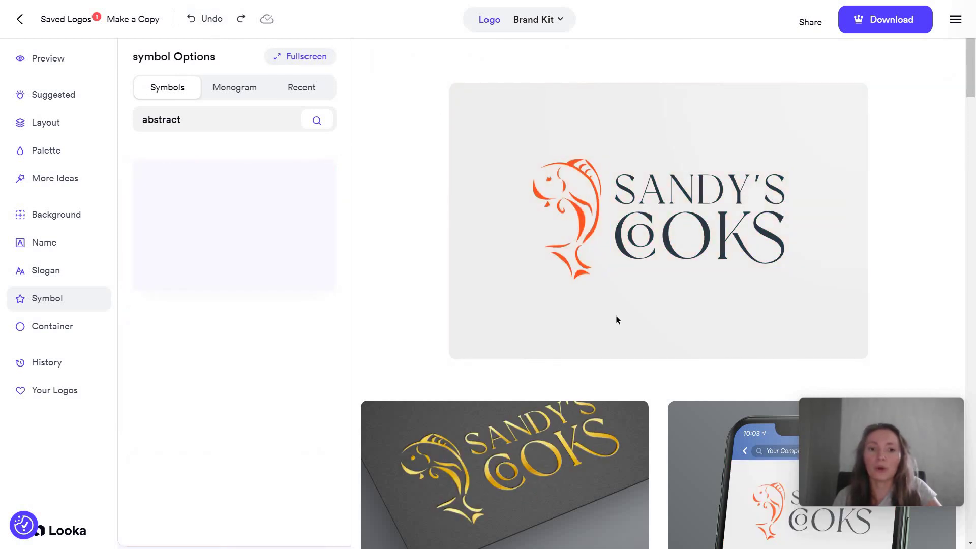
left_click(670, 252)
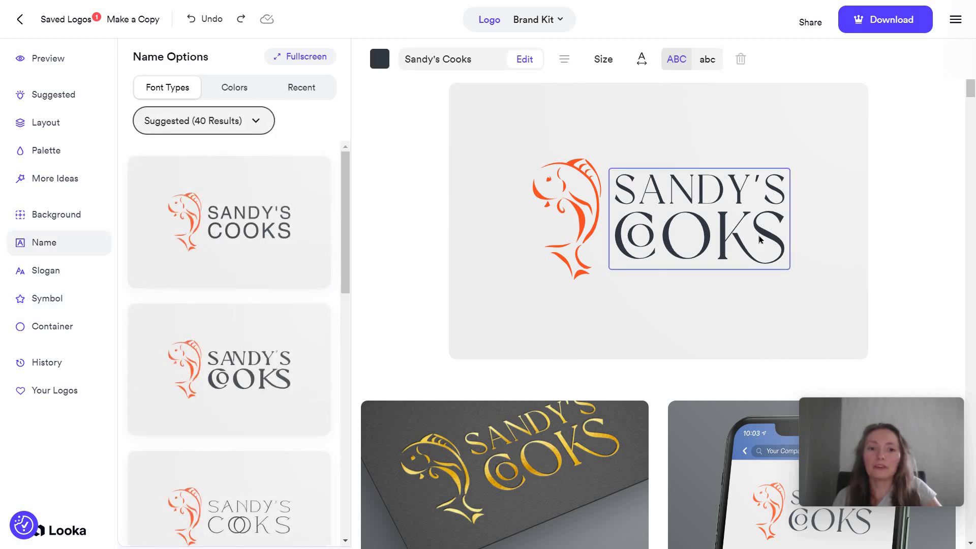
Apply a light blue background after previewing the purple options, then bring back the name's font options
scroll(193, 376, "down", 5)
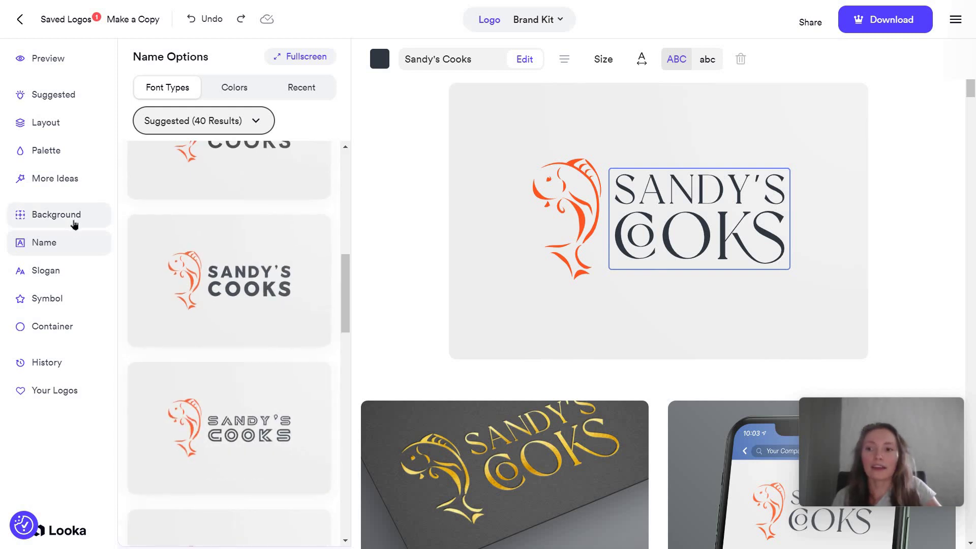
left_click(55, 214)
scroll(229, 305, "down", 2)
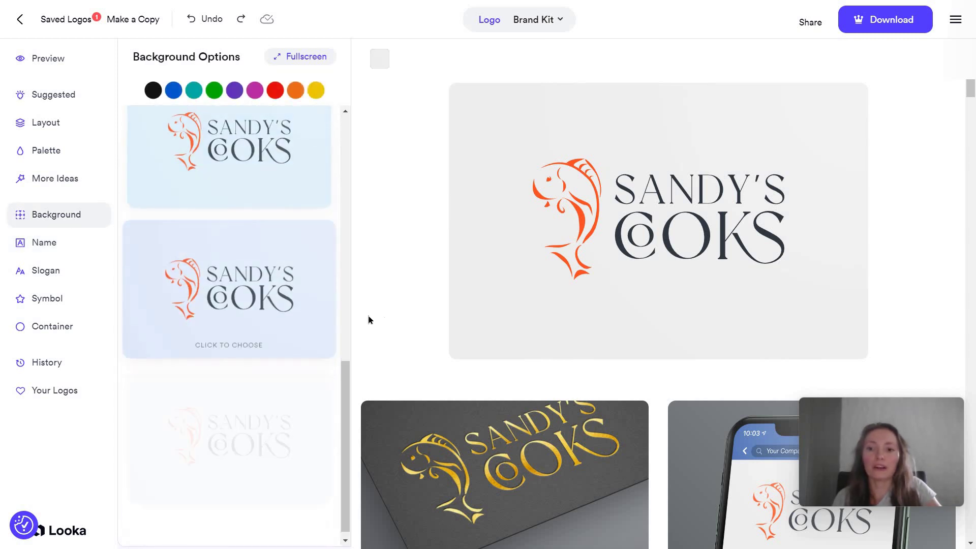
left_click(233, 240)
left_click(235, 91)
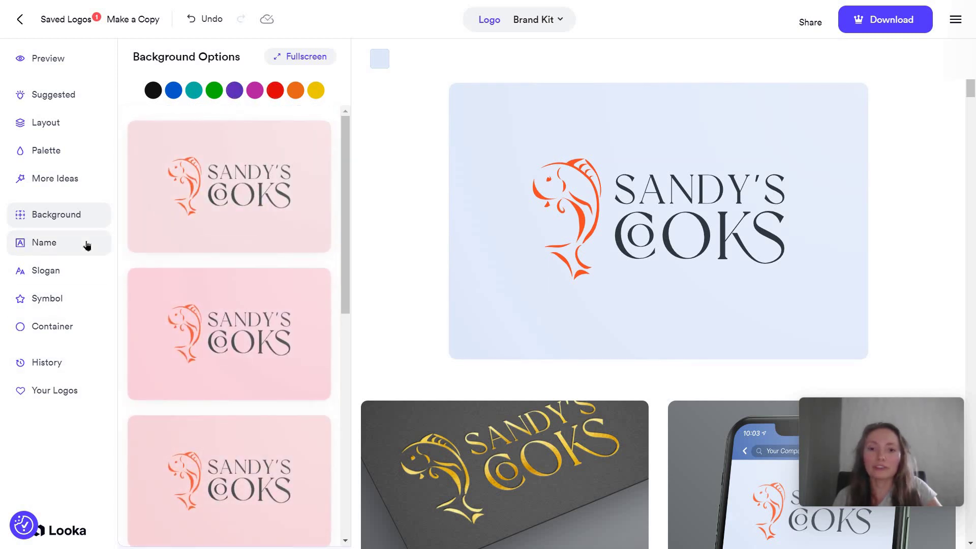
left_click(88, 245)
scroll(226, 376, "down", 10)
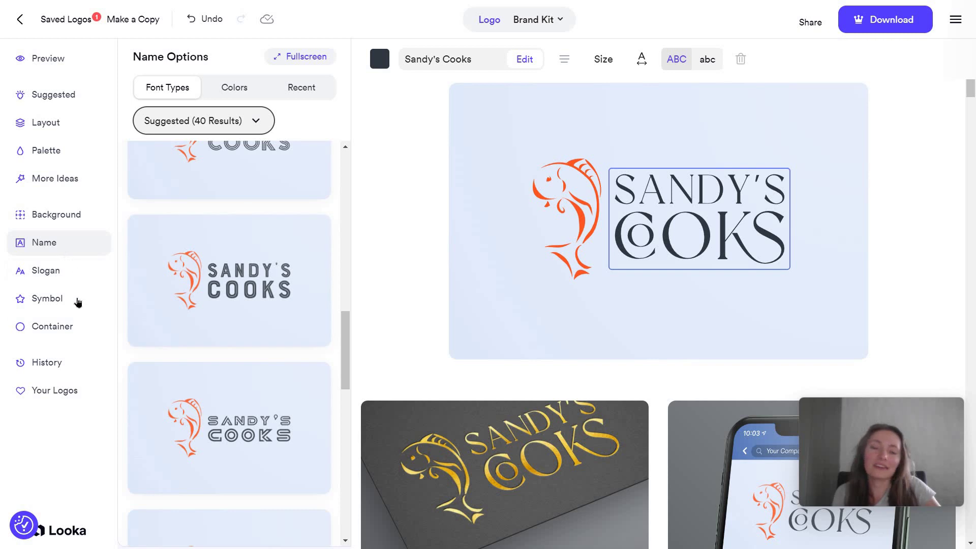
Try underline and dark-frame container shapes around the Sandy's Cooks logo
left_click(54, 300)
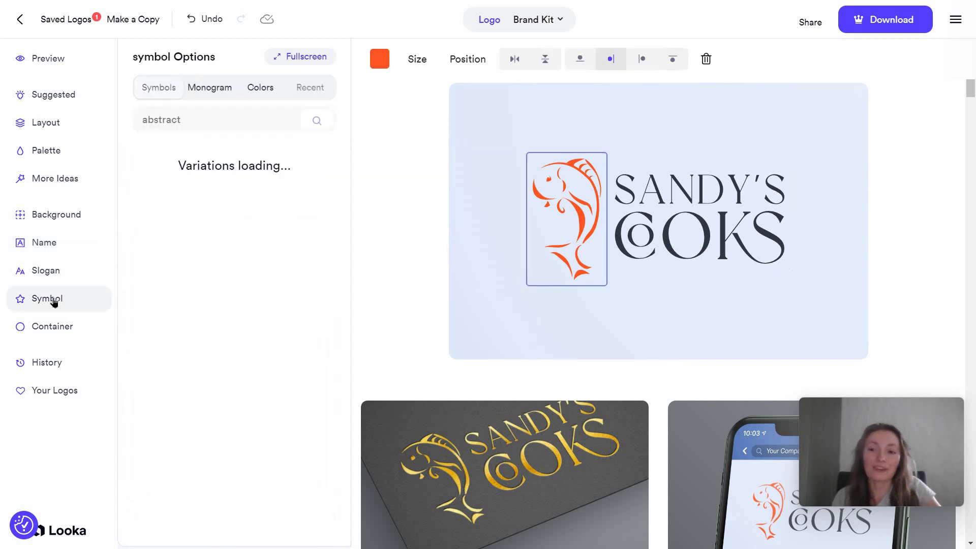
scroll(235, 322, "down", 8)
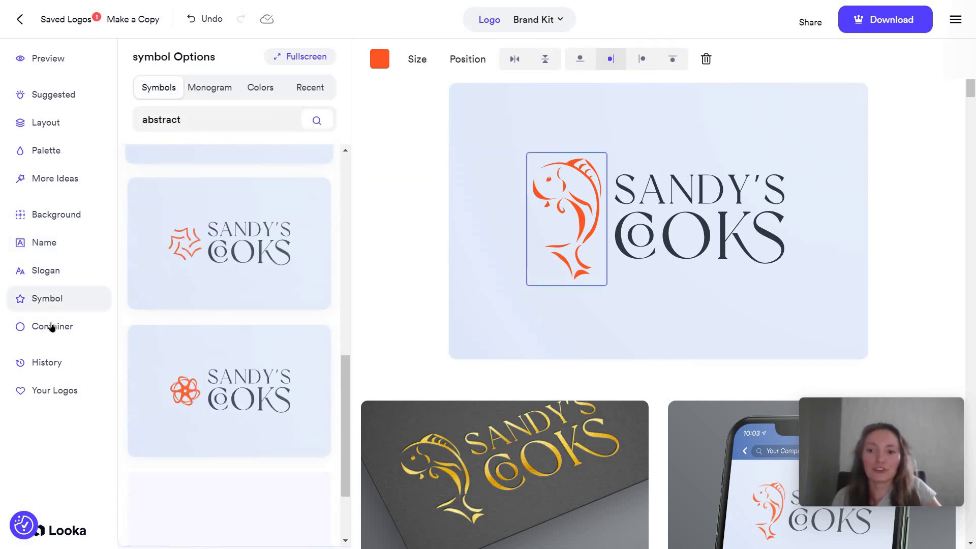
left_click(83, 331)
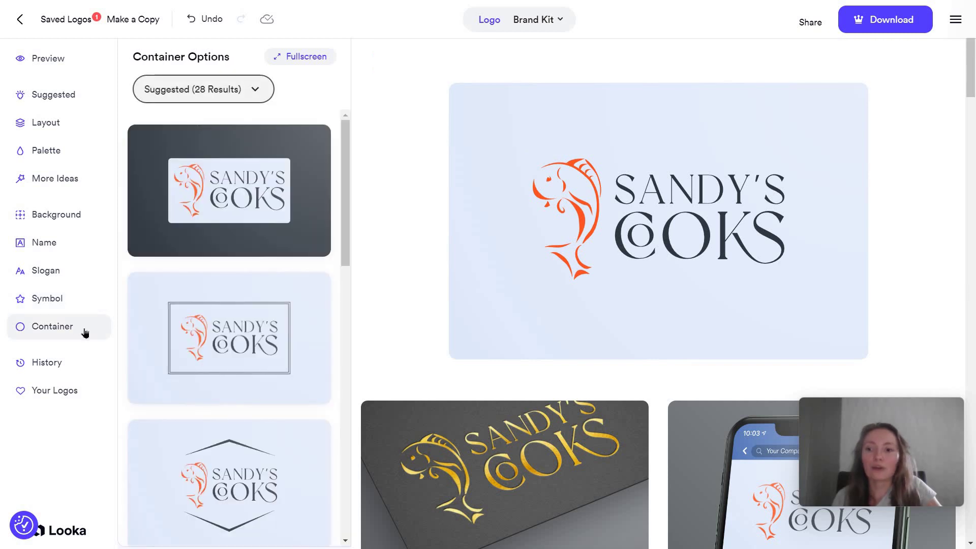
scroll(234, 358, "down", 10)
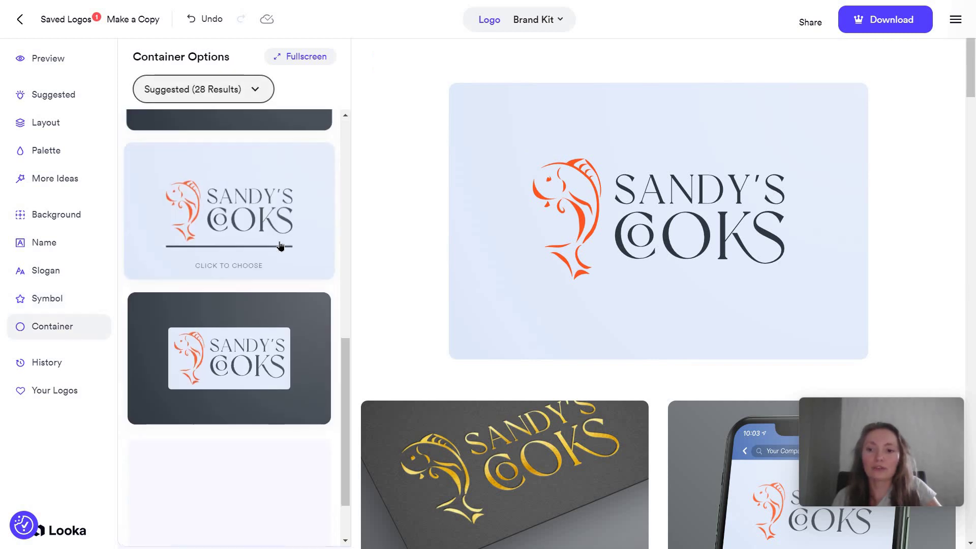
left_click(292, 223)
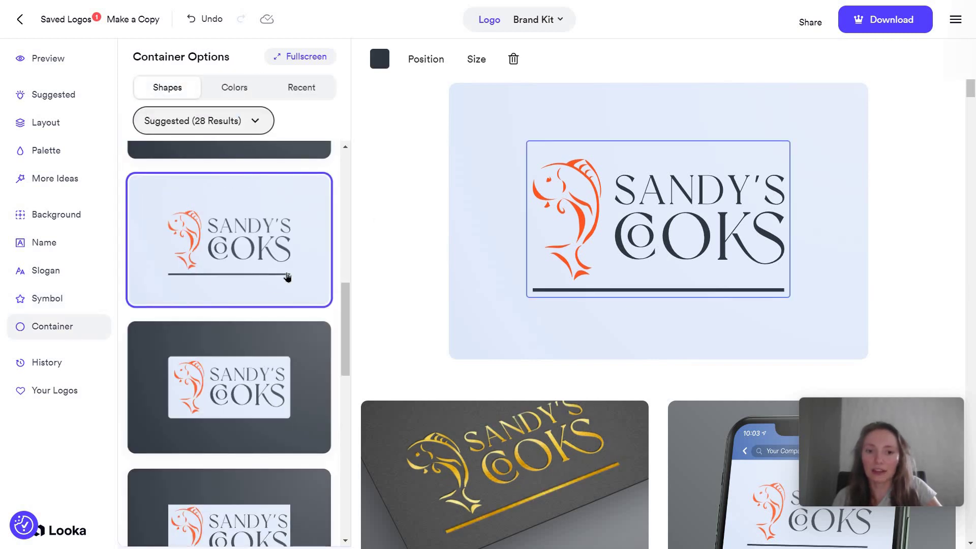
scroll(262, 269, "down", 2)
left_click(265, 298)
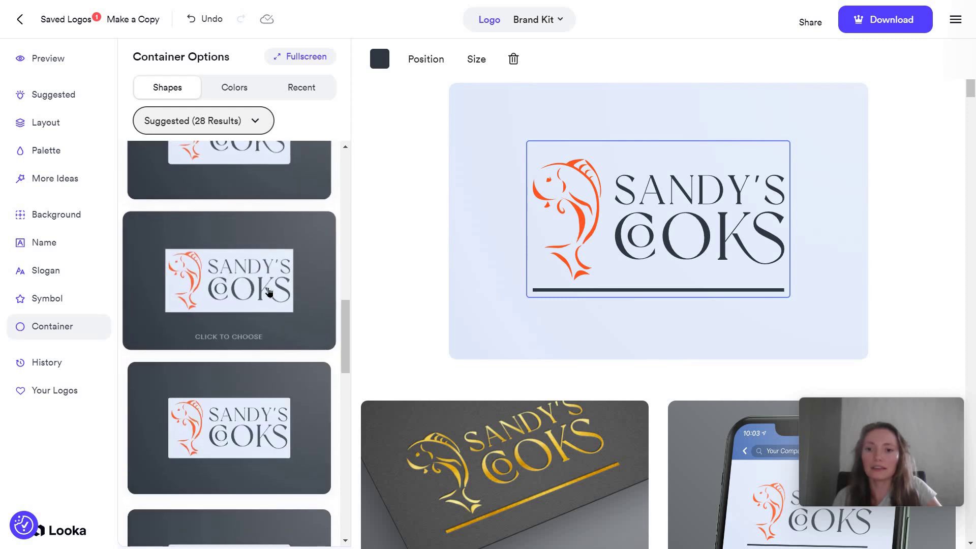
scroll(264, 285, "up", 3)
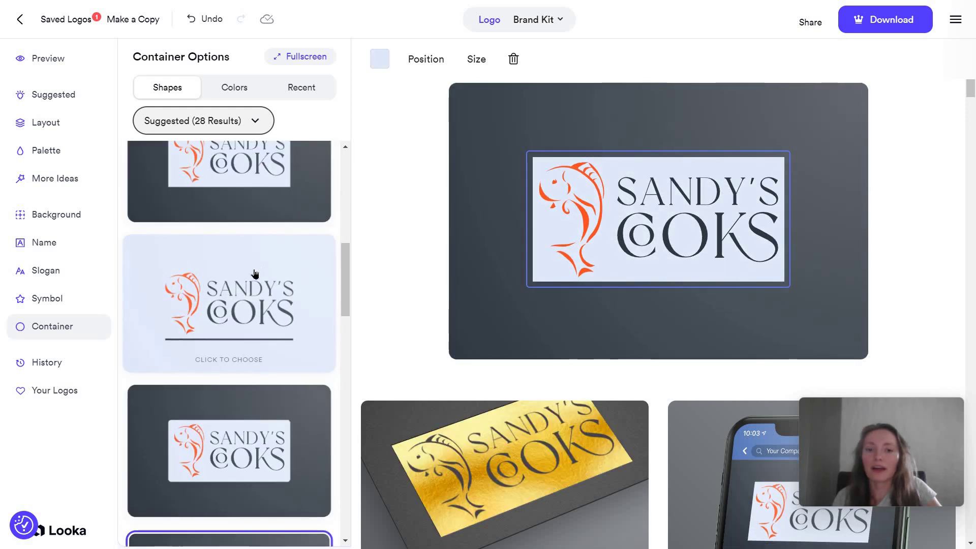
left_click(254, 275)
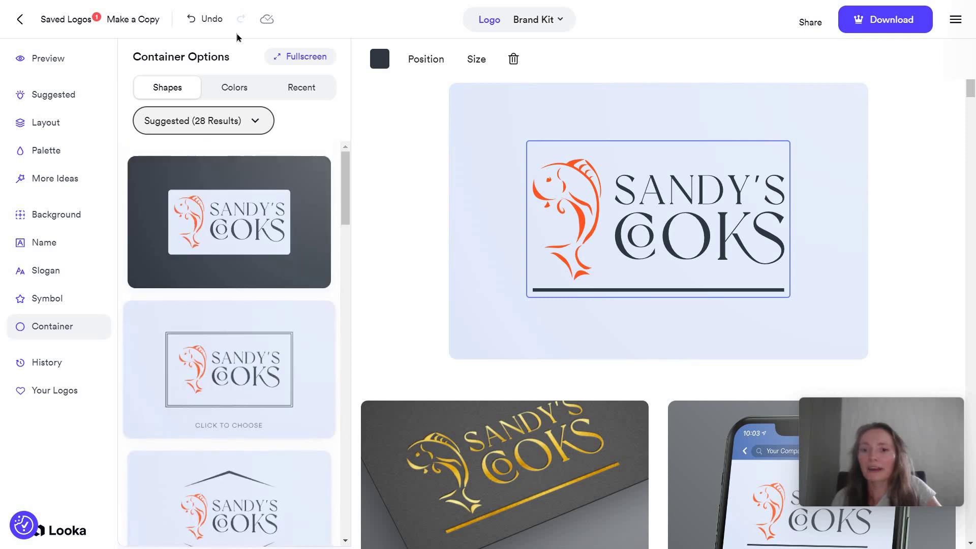
Undo the container changes three times and show the logo's edit history
left_click(197, 28)
left_click(197, 28)
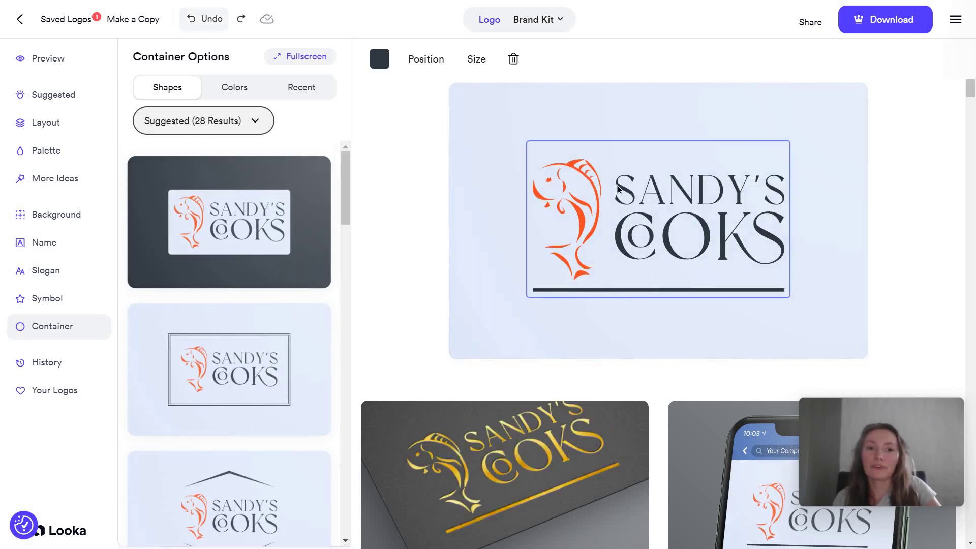
left_click(197, 28)
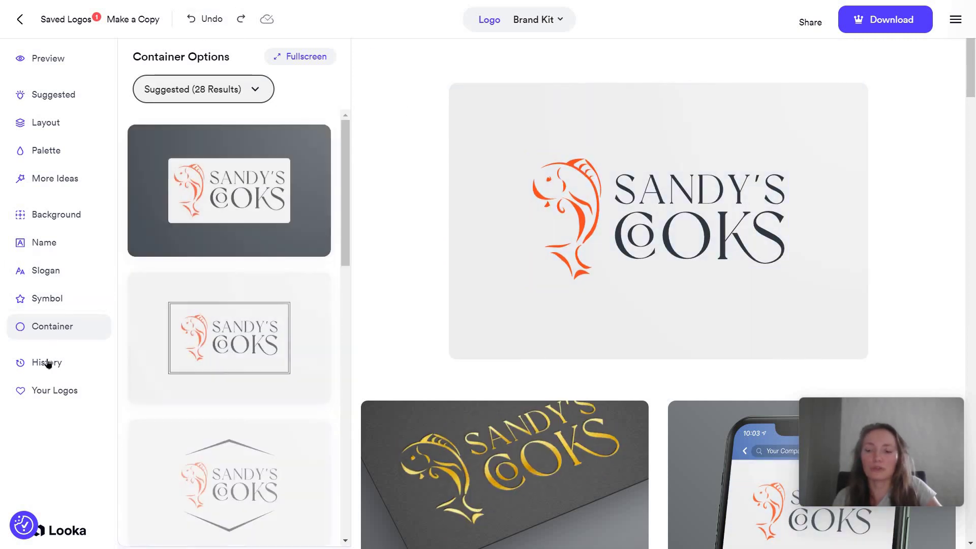
left_click(47, 362)
scroll(224, 329, "down", 5)
Browse the name-only, stacked and slogan layout options for the Sandy's Cooks logo
scroll(224, 329, "down", 10)
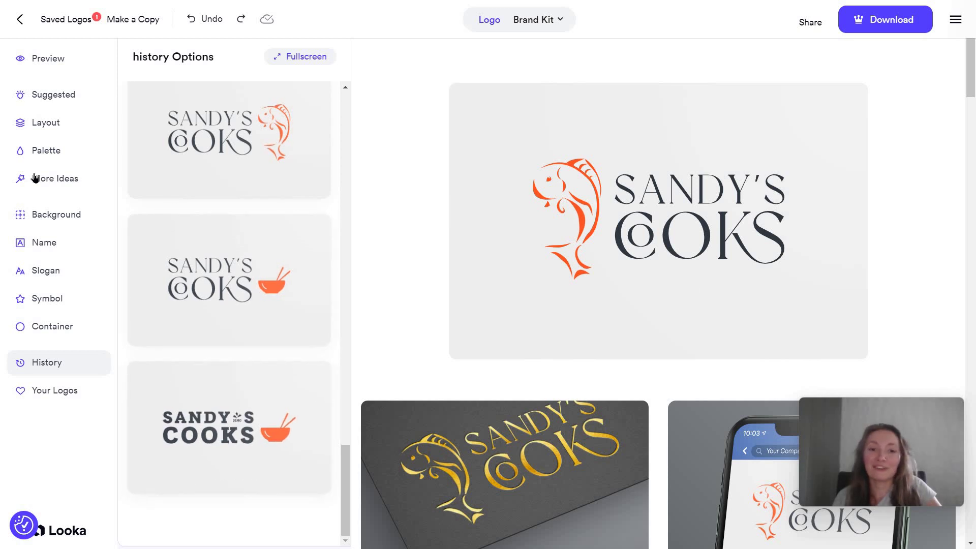
left_click(67, 127)
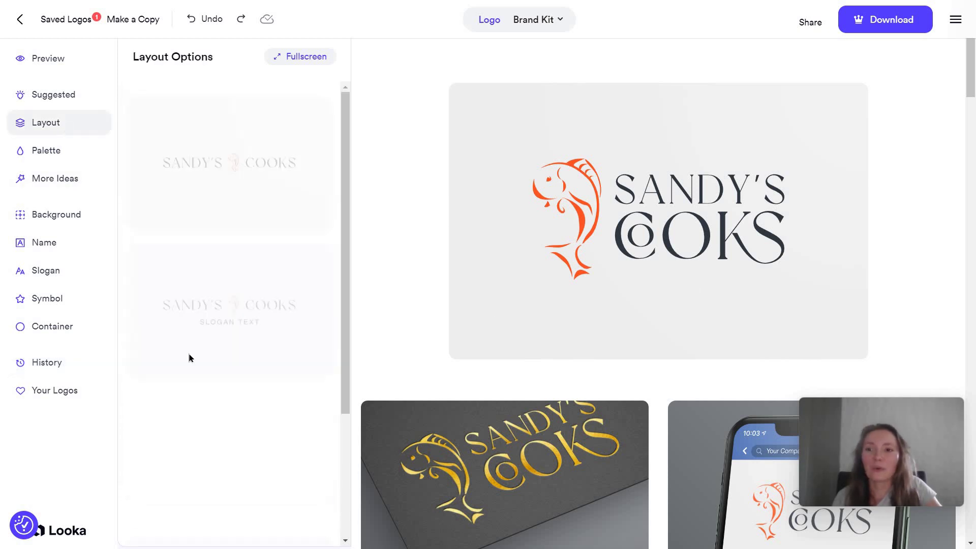
scroll(189, 354, "down", 5)
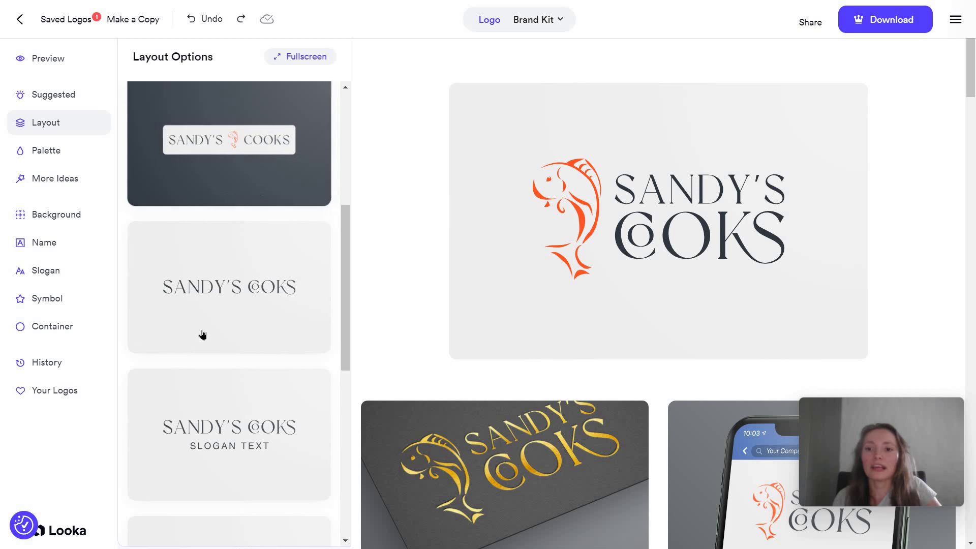
scroll(204, 330, "up", 5)
scroll(249, 332, "down", 5)
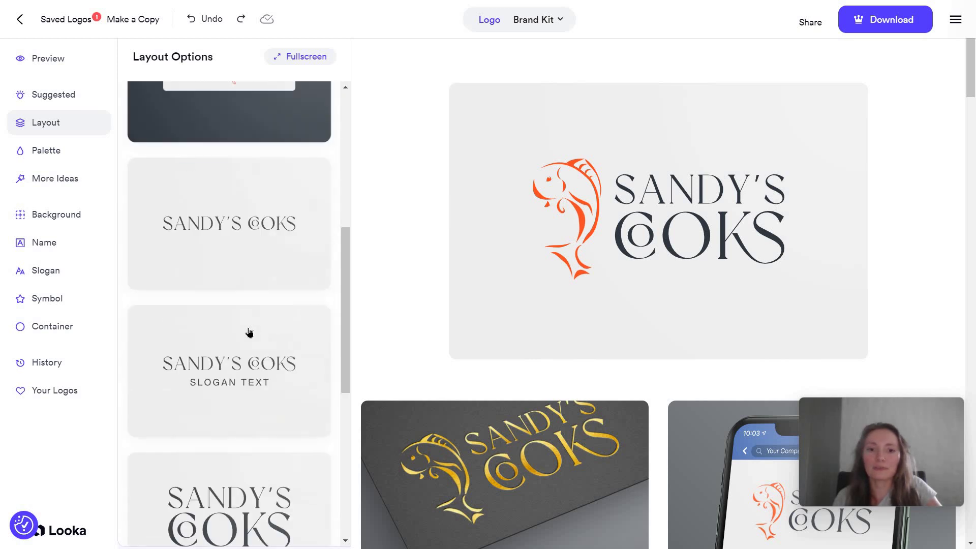
scroll(246, 334, "down", 3)
scroll(496, 313, "down", 1)
scroll(493, 311, "down", 5)
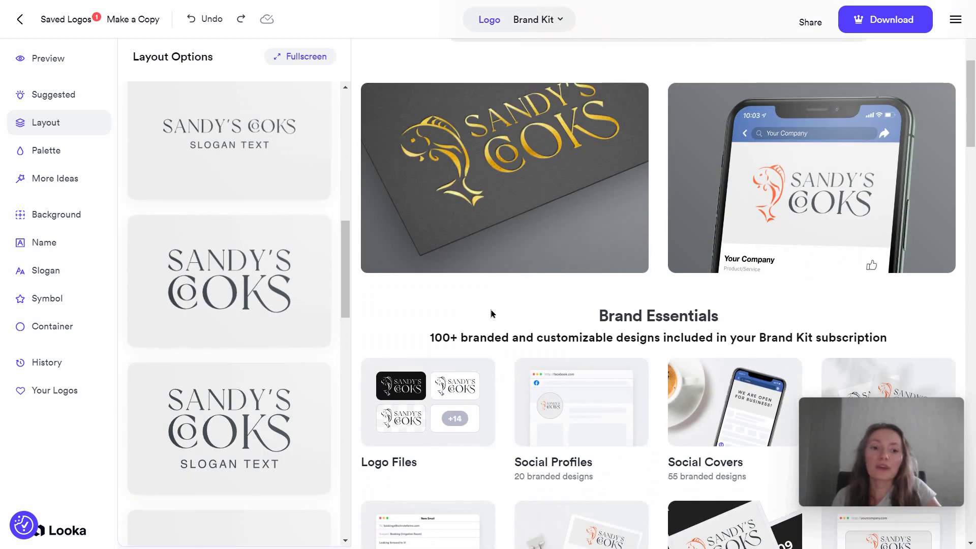
scroll(463, 222, "up", 6)
scroll(659, 235, "up", 1)
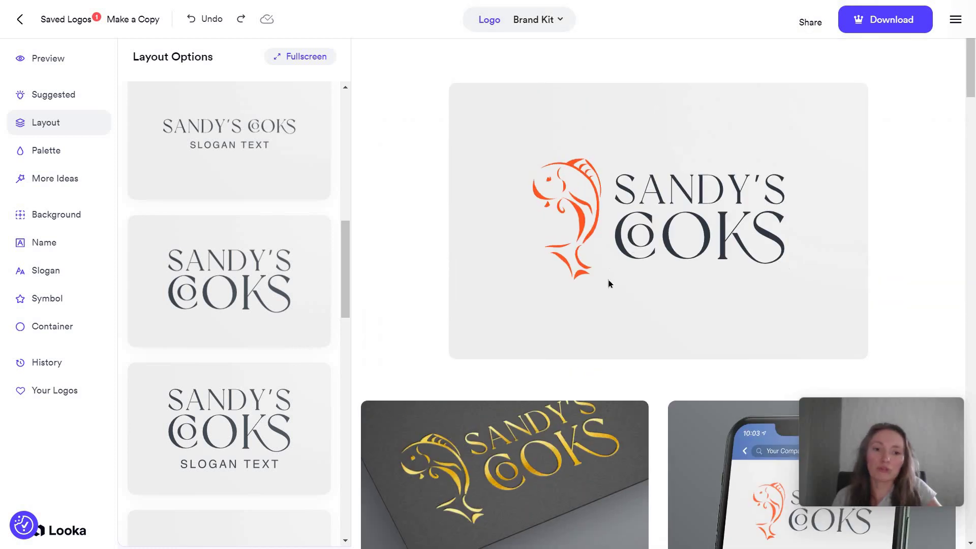
Scroll down to Brand Essentials and open the Social Profiles designs
scroll(472, 274, "down", 5)
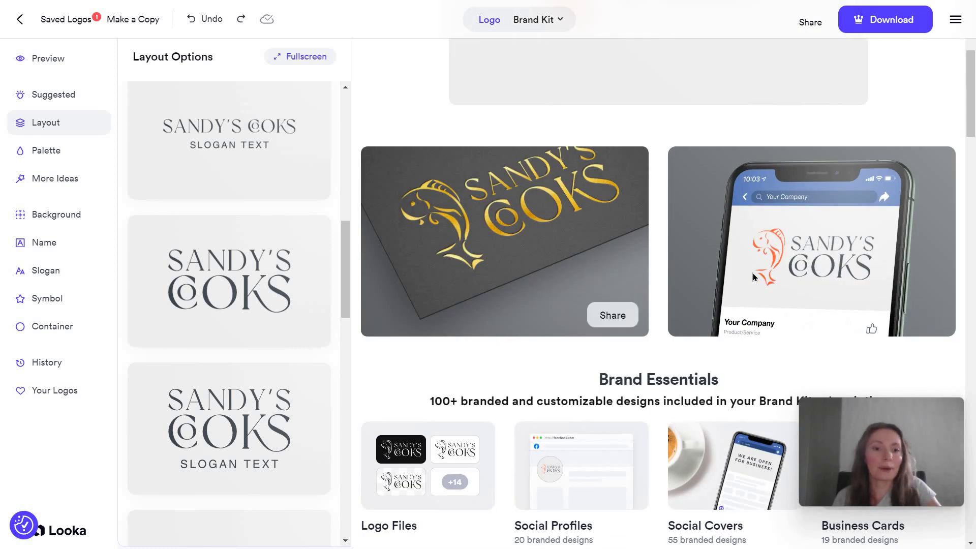
scroll(475, 269, "down", 5)
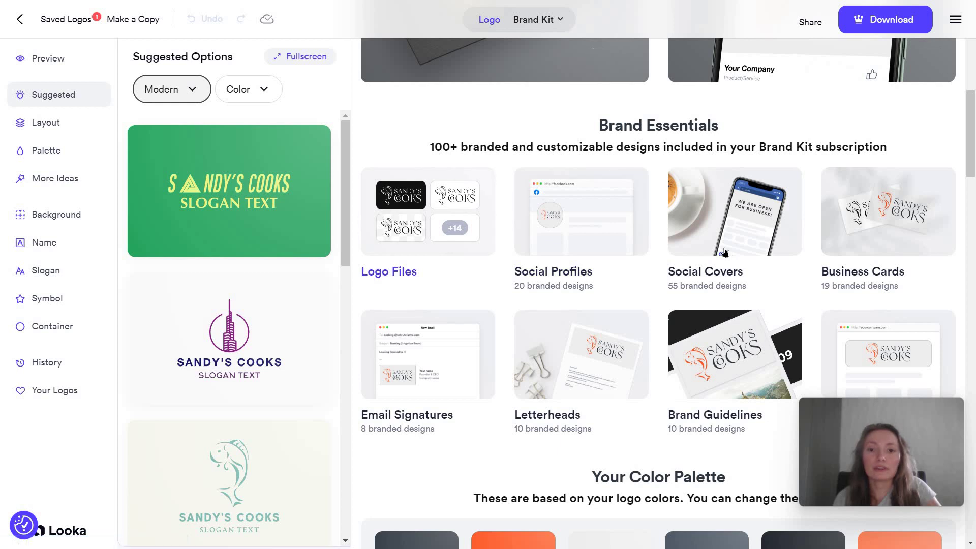
scroll(753, 305, "down", 2)
scroll(729, 341, "up", 2)
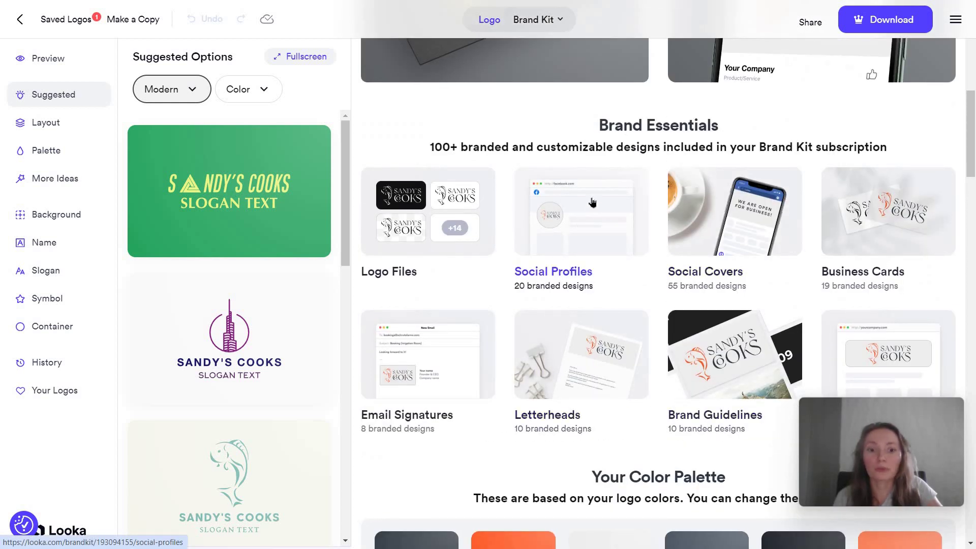
left_click(544, 231)
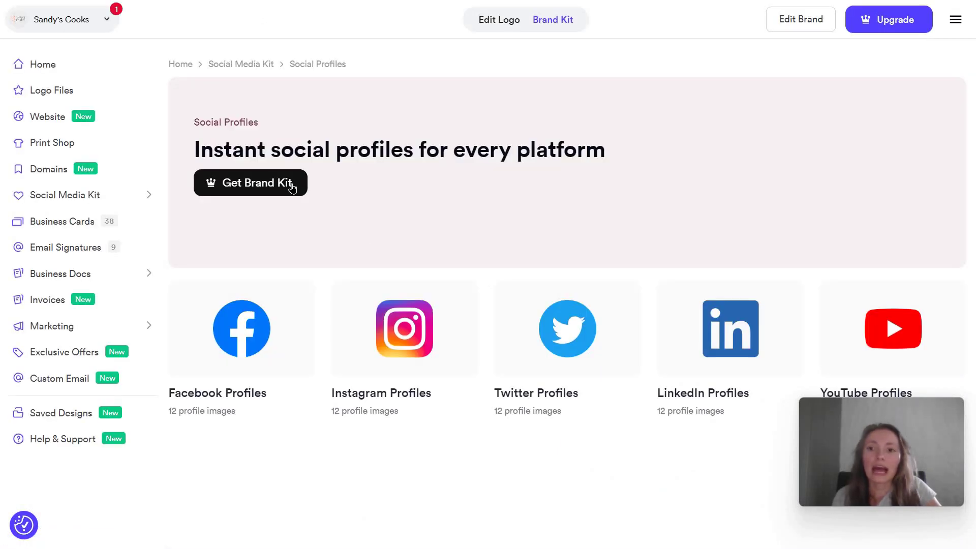
Check Brand Kit pricing ($20 Basic Logo to $129/year Brand Kit Web), then return to the logo editor
left_click(651, 211)
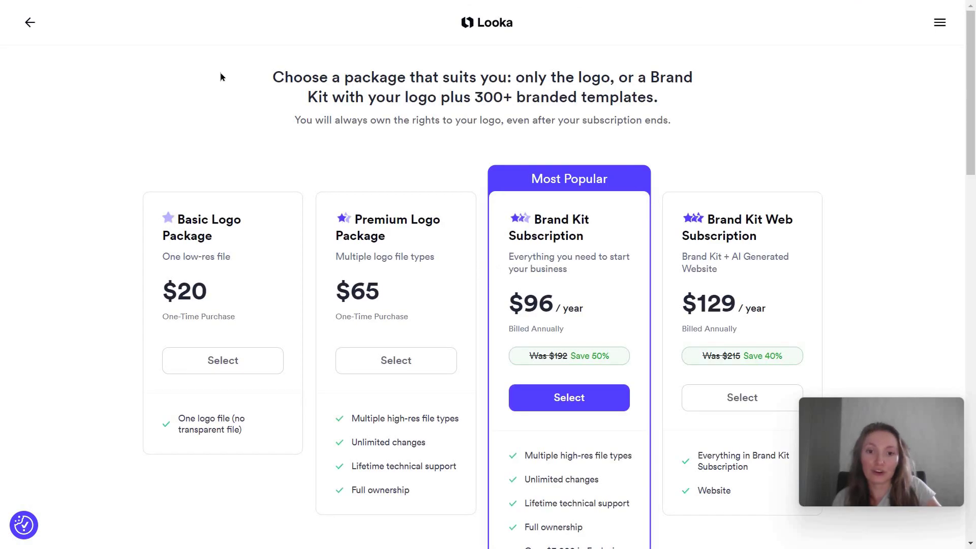
left_click(46, 31)
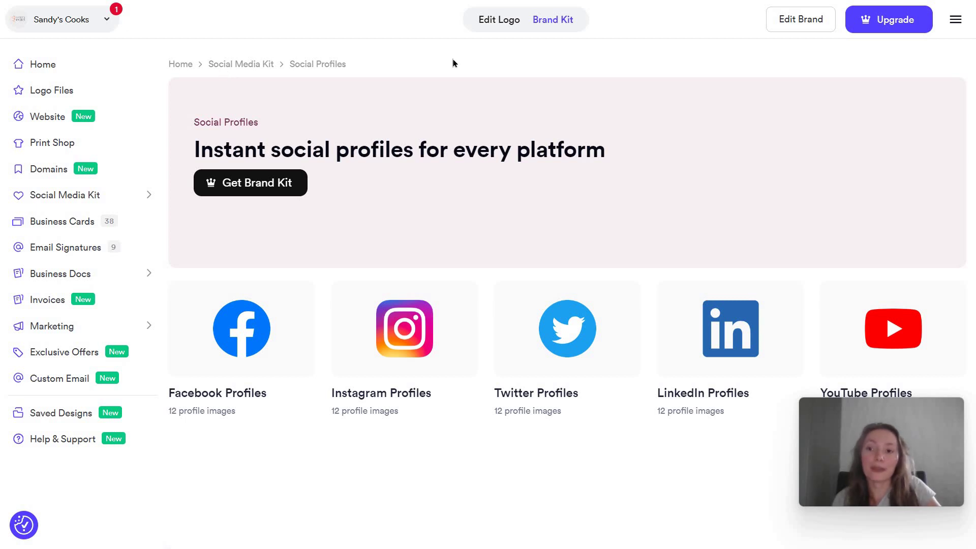
left_click(482, 28)
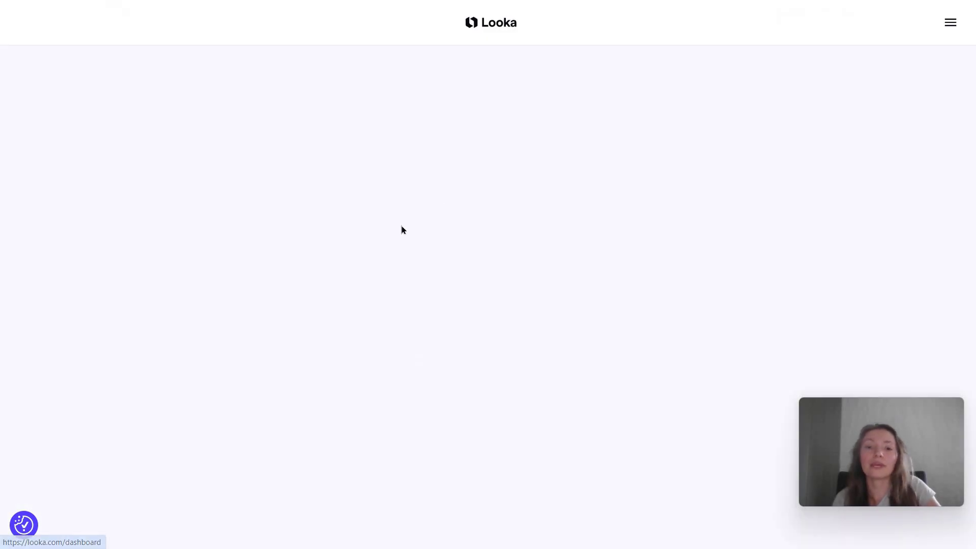
scroll(451, 237, "down", 10)
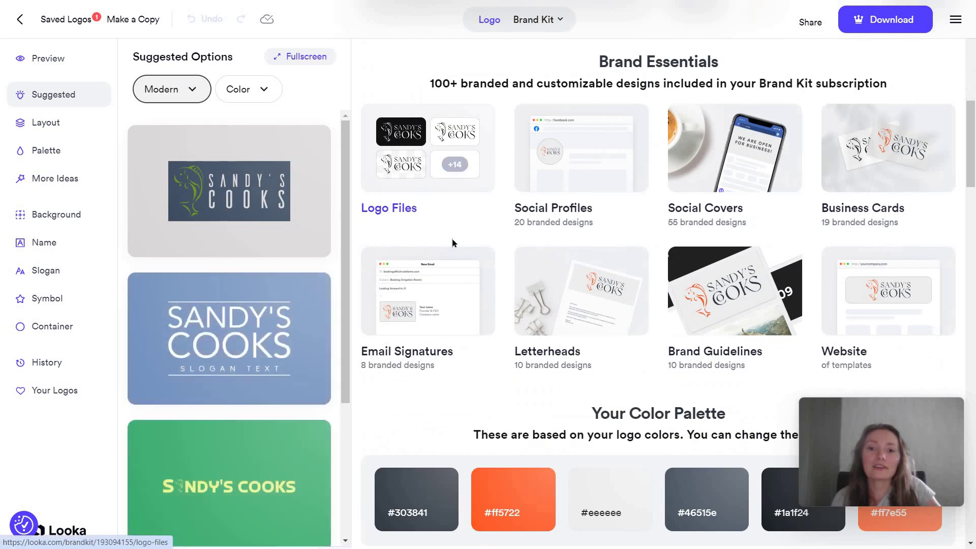
scroll(522, 259, "down", 1)
scroll(522, 259, "up", 1)
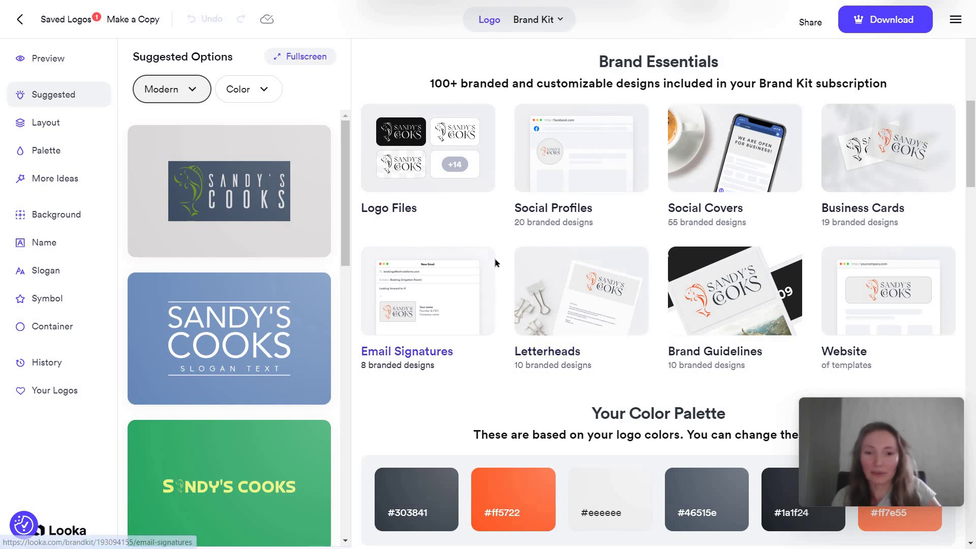
scroll(494, 258, "down", 4)
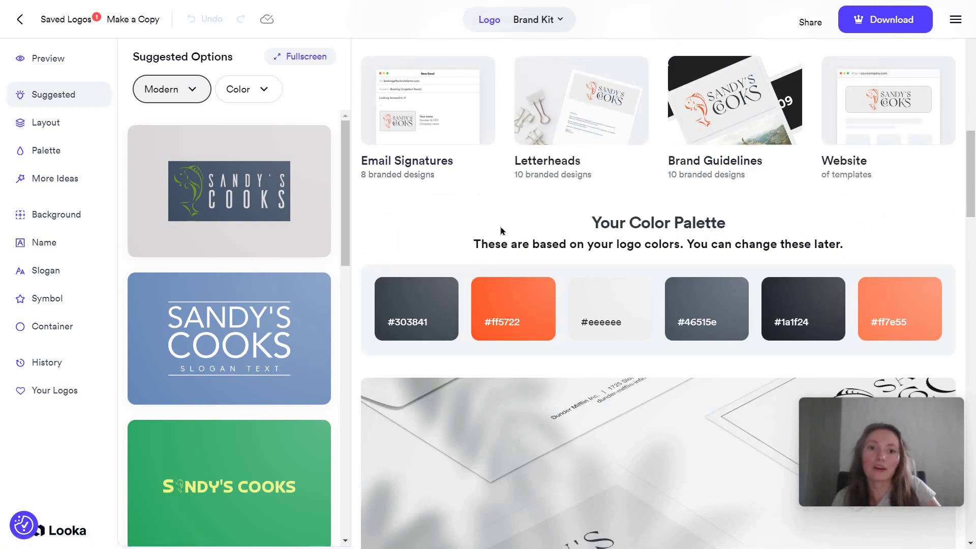
scroll(501, 231, "down", 1)
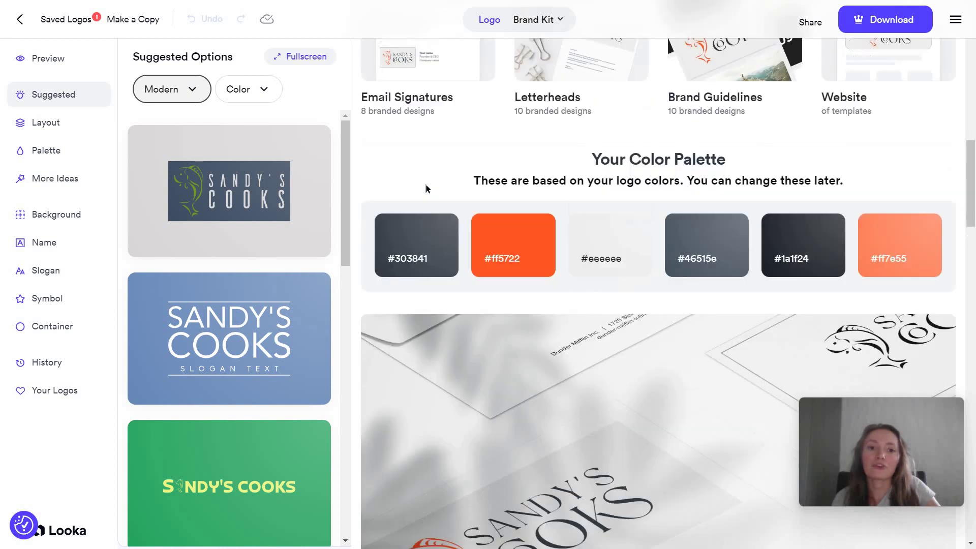
scroll(437, 204, "up", 1)
scroll(509, 228, "down", 5)
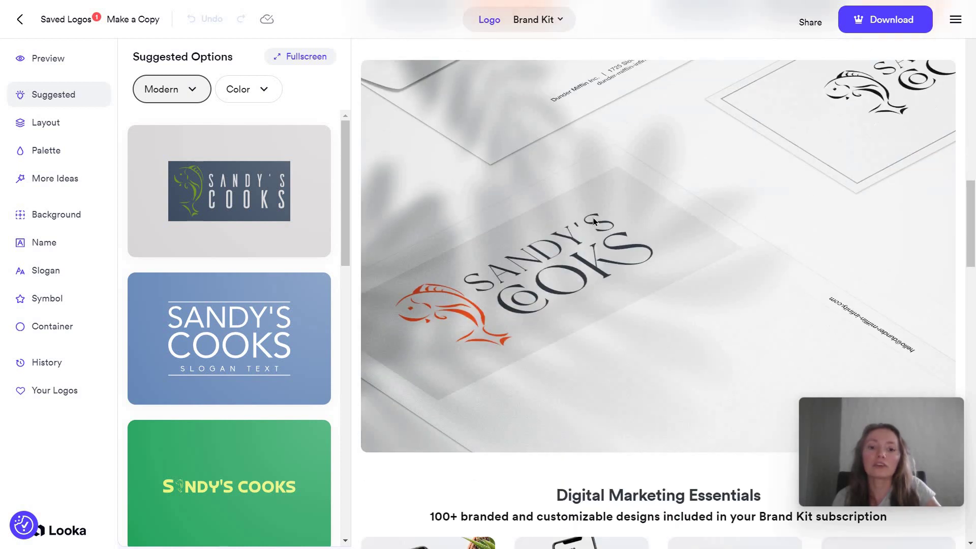
scroll(594, 221, "down", 6)
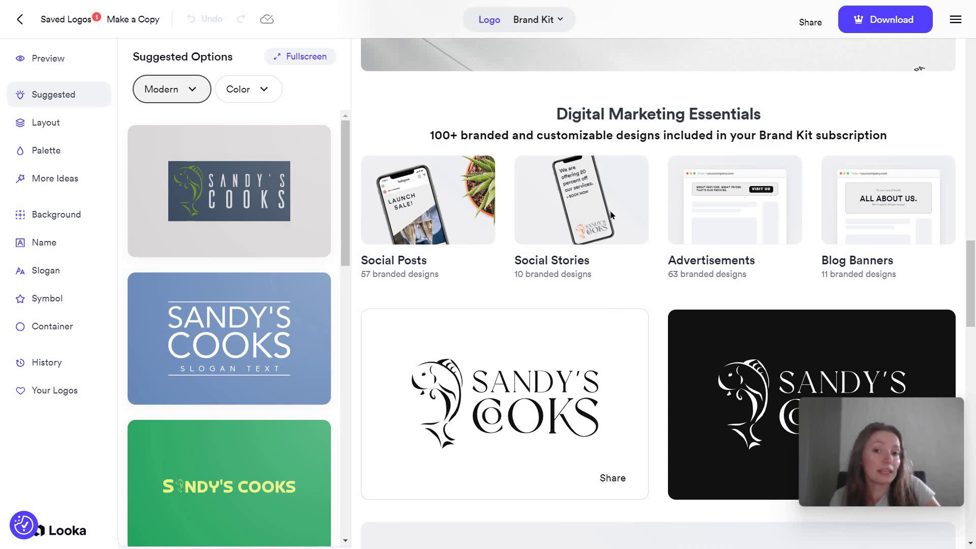
Open Social Stories and scroll through the Sandy's Cooks story templates
left_click(544, 285)
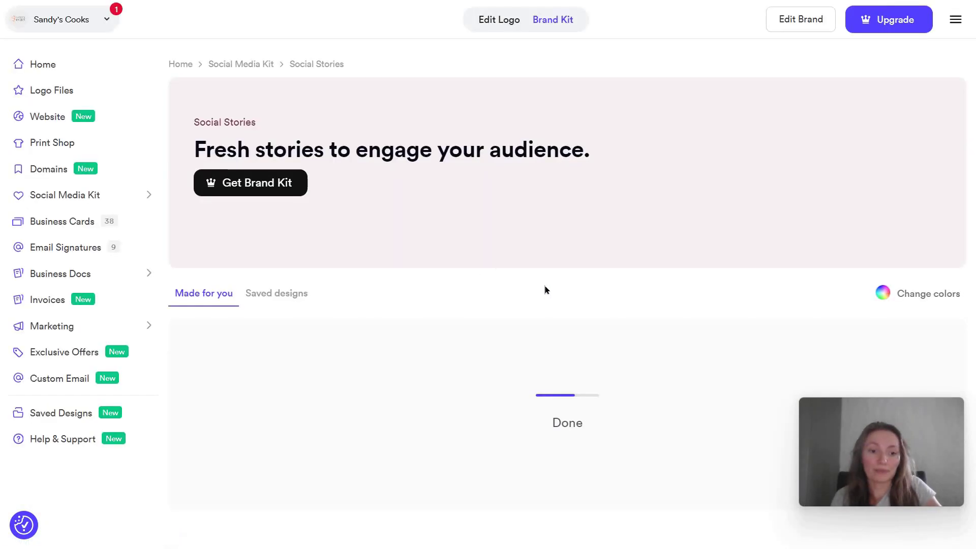
scroll(544, 290, "down", 4)
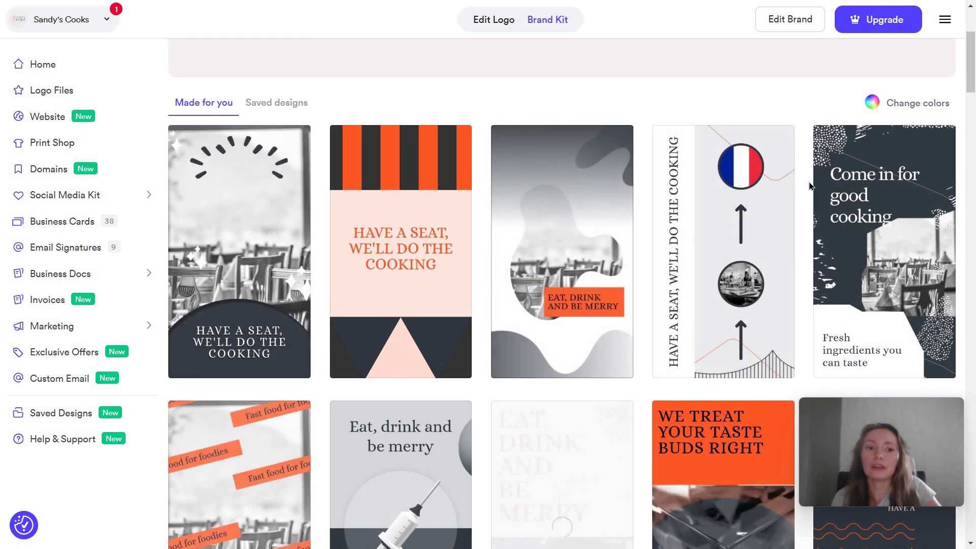
scroll(654, 229, "down", 3)
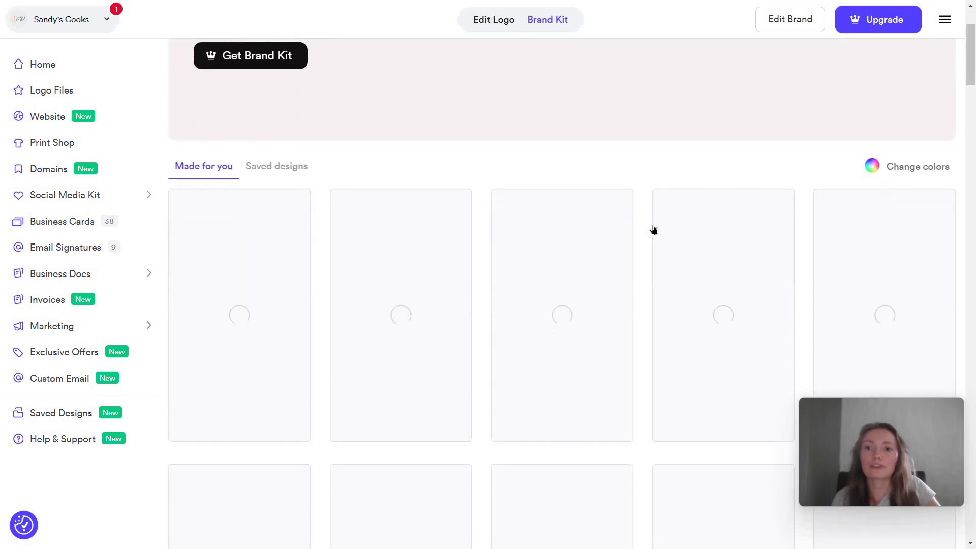
scroll(636, 239, "down", 3)
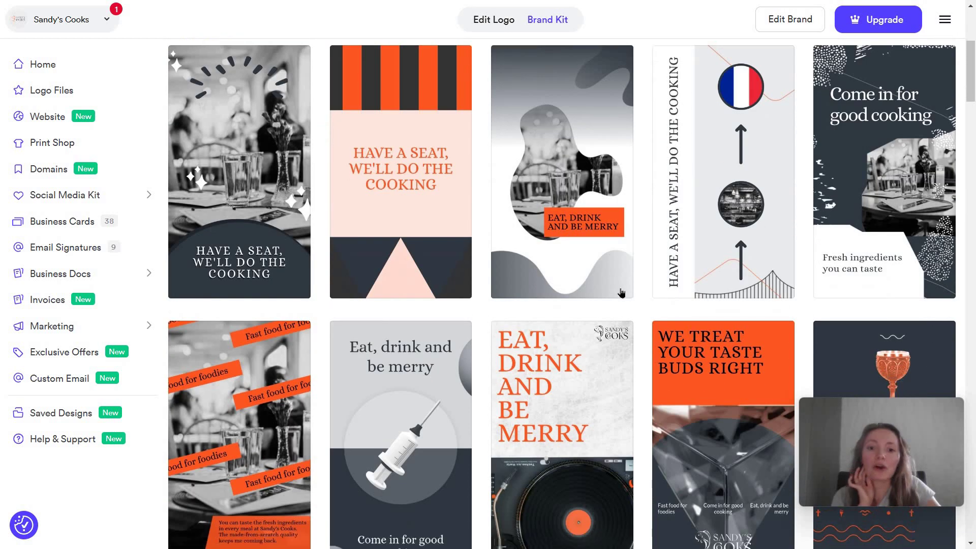
scroll(622, 293, "down", 1)
scroll(614, 298, "down", 4)
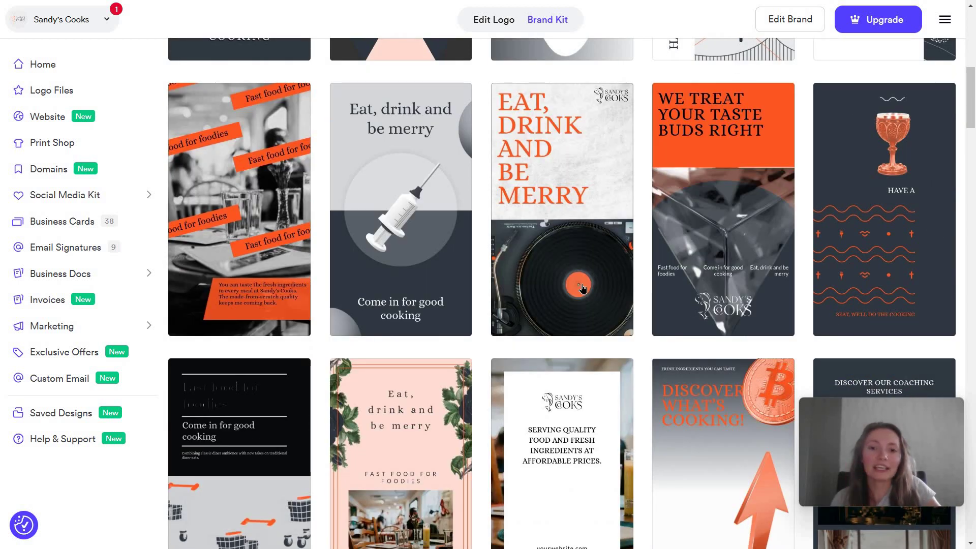
scroll(583, 289, "down", 8)
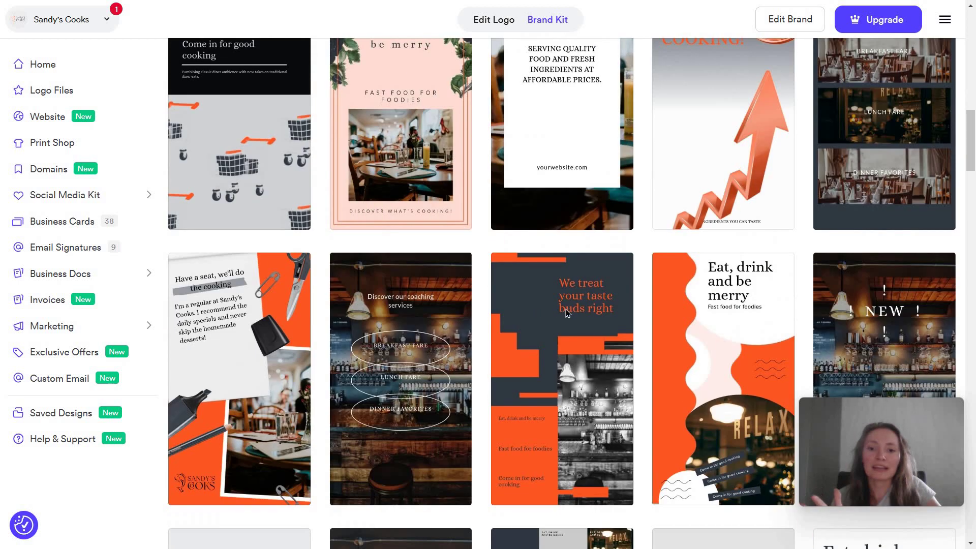
Open a story template, dismiss the subscription prompt, and scroll back to the top
left_click(633, 259)
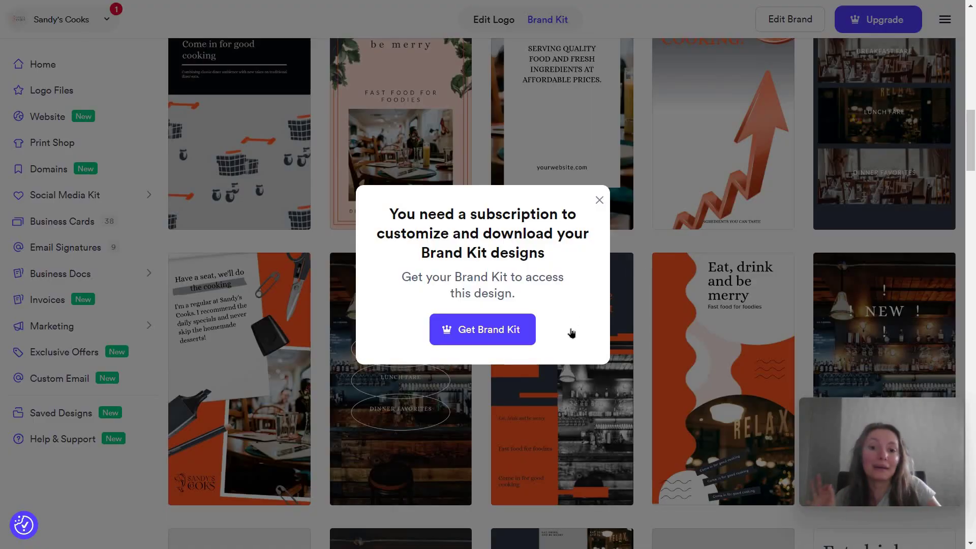
key("Escape")
scroll(572, 336, "up", 12)
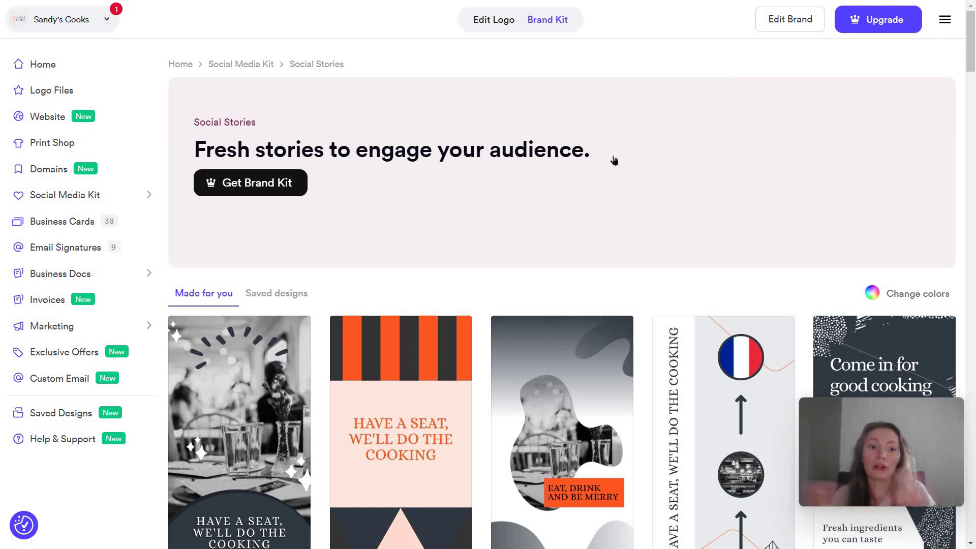
scroll(614, 160, "down", 10)
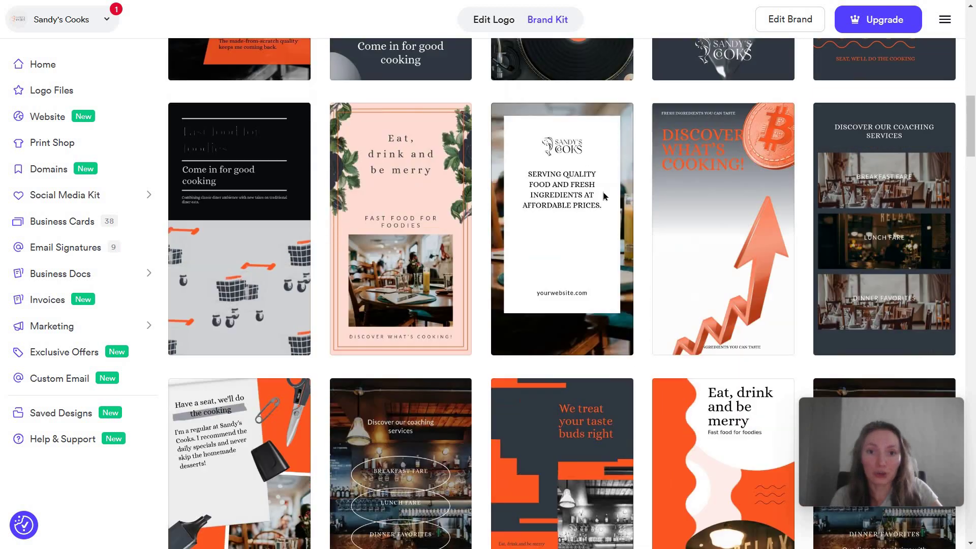
scroll(540, 156, "up", 8)
scroll(538, 155, "up", 2)
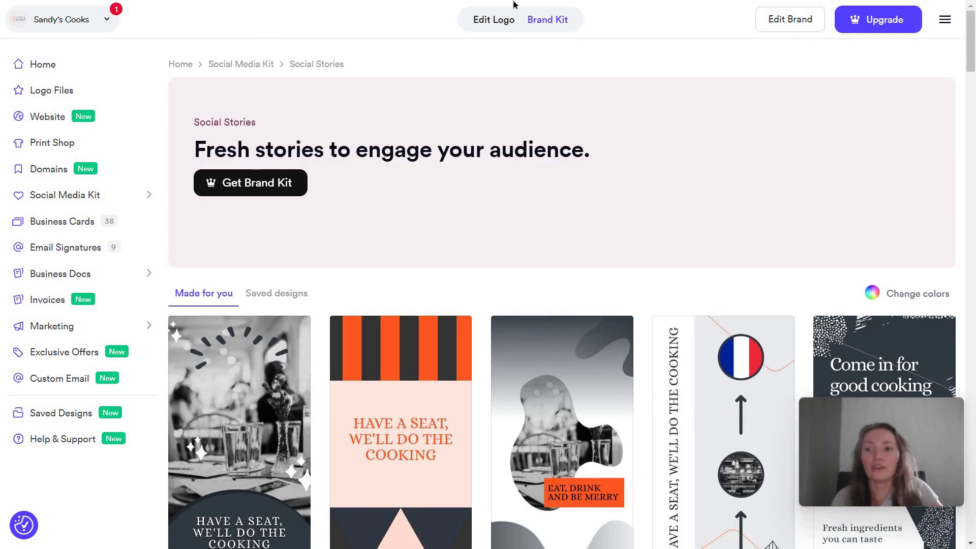
Apply the Professional palette with a blue fish and dark name on cream
left_click(508, 16)
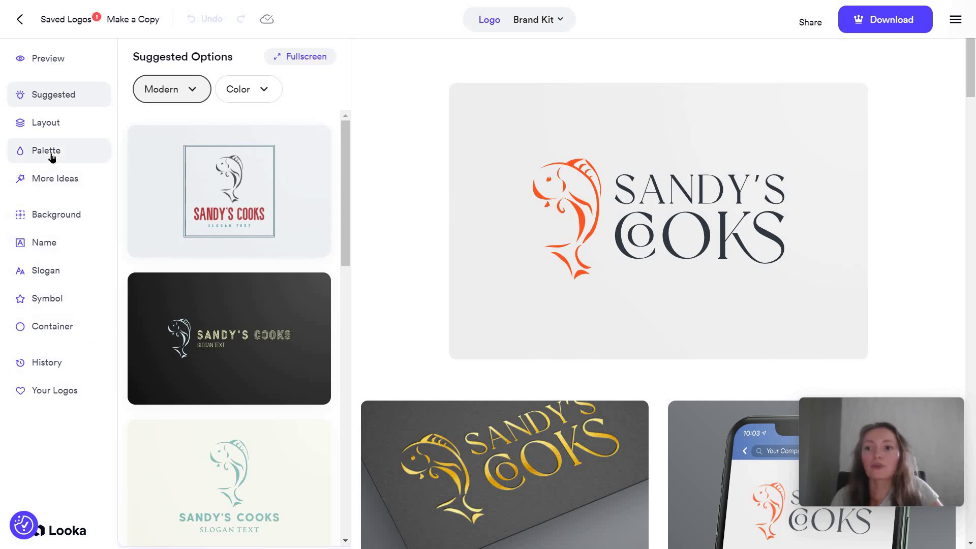
left_click(72, 162)
scroll(178, 311, "down", 10)
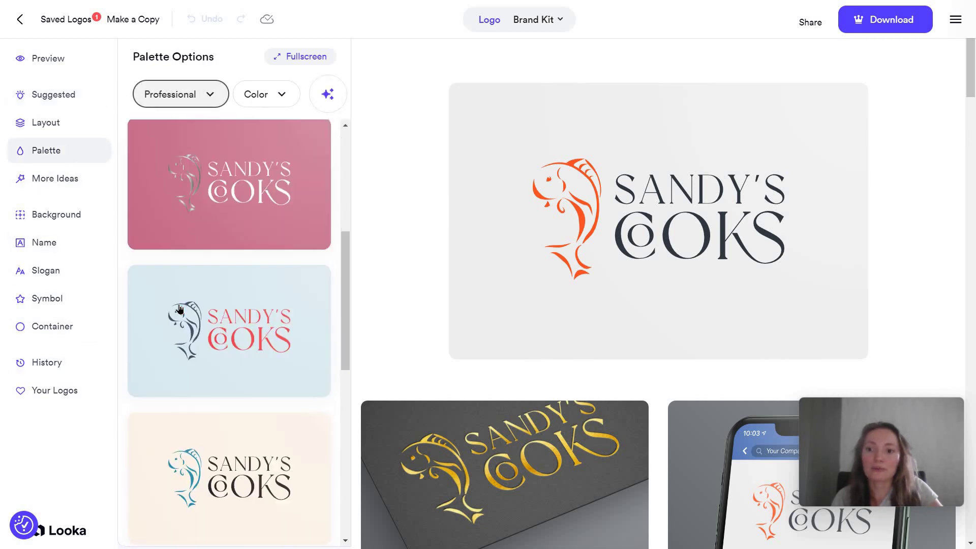
scroll(187, 329, "down", 5)
scroll(187, 311, "up", 5)
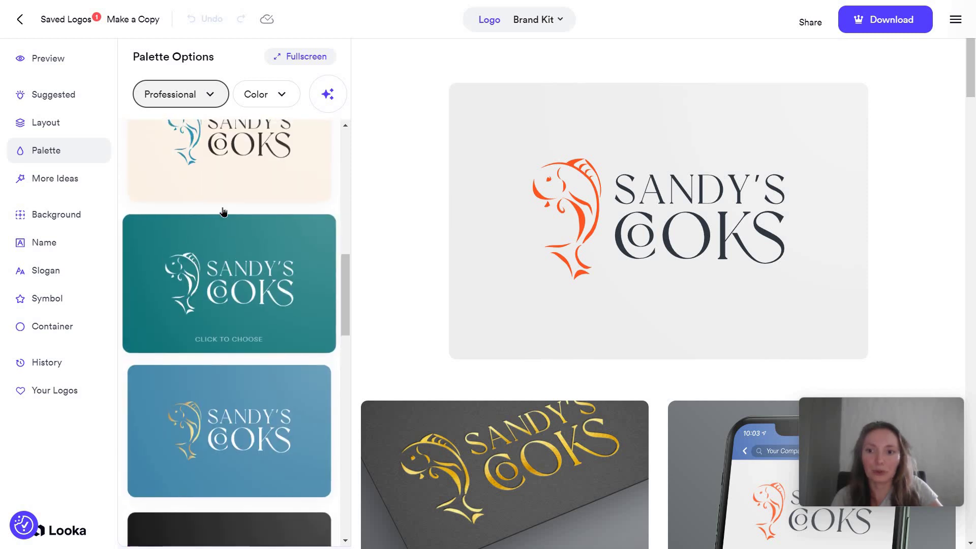
scroll(264, 208, "up", 1)
left_click(289, 206)
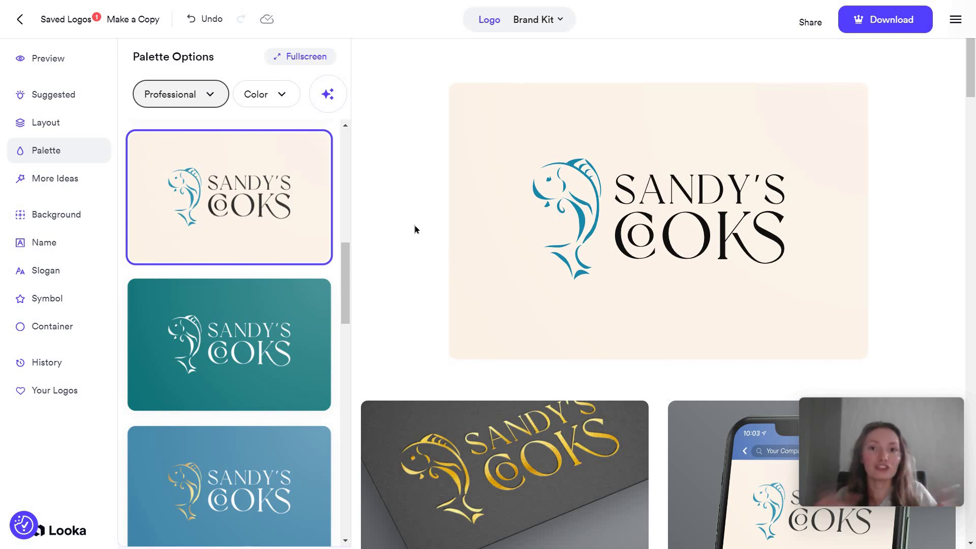
Browse the More Ideas font-pair cards for the logo without choosing one
left_click(34, 184)
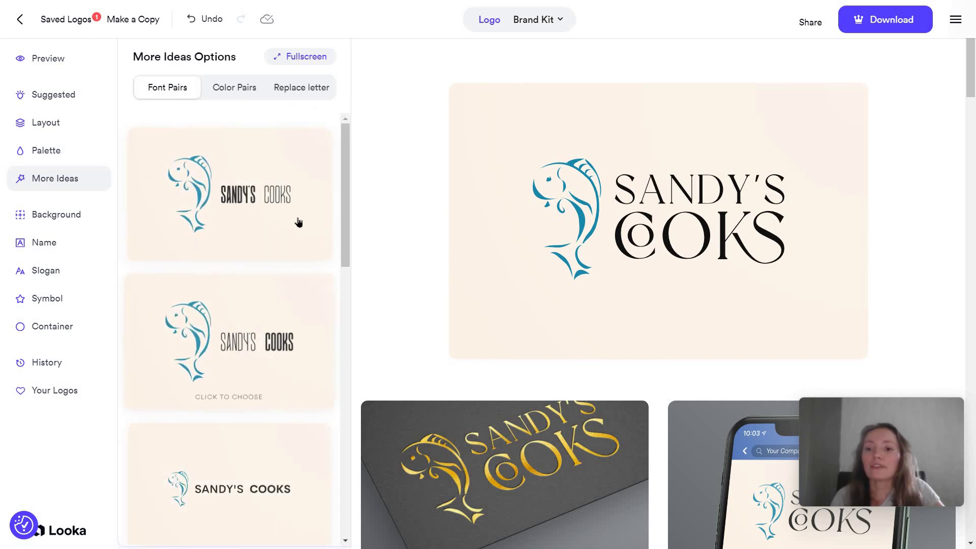
scroll(295, 272, "down", 5)
scroll(292, 275, "down", 5)
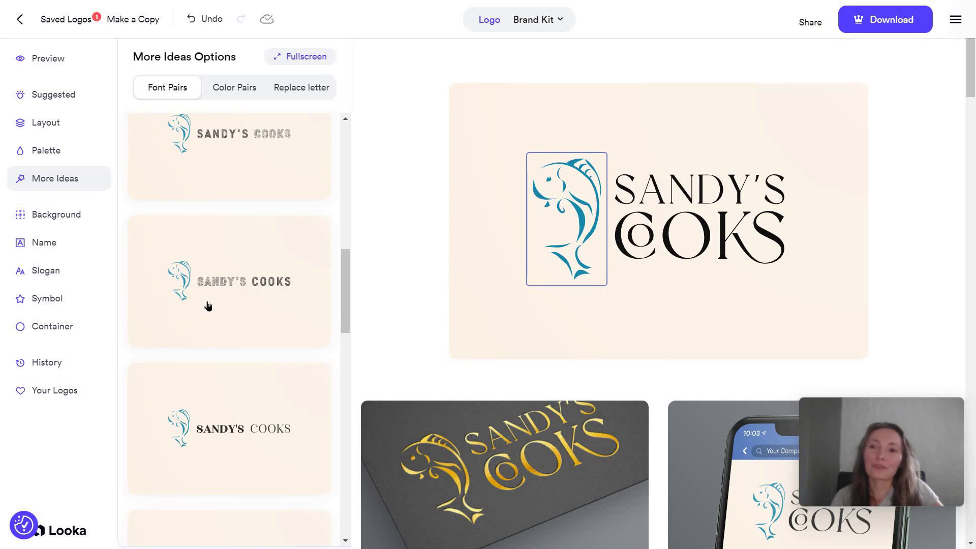
scroll(253, 289, "down", 5)
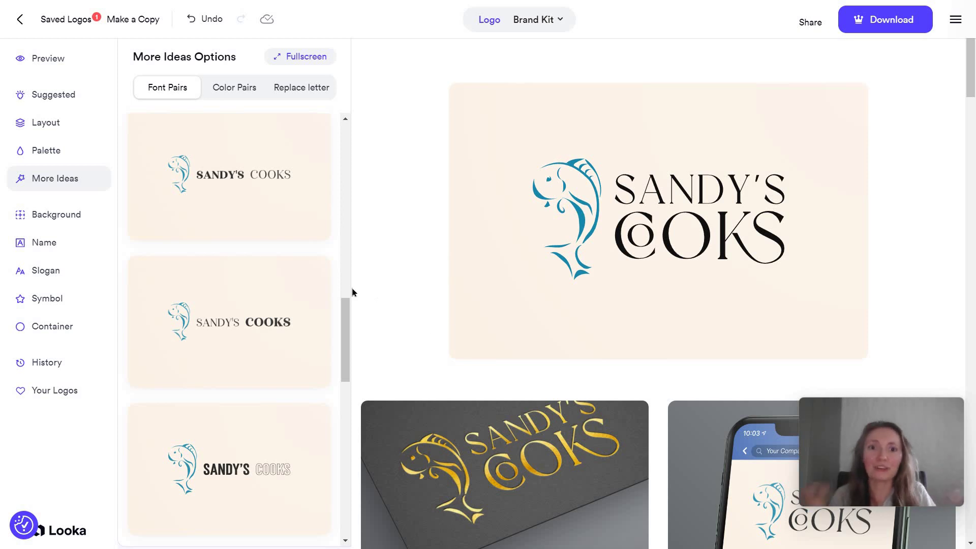
scroll(283, 266, "down", 6)
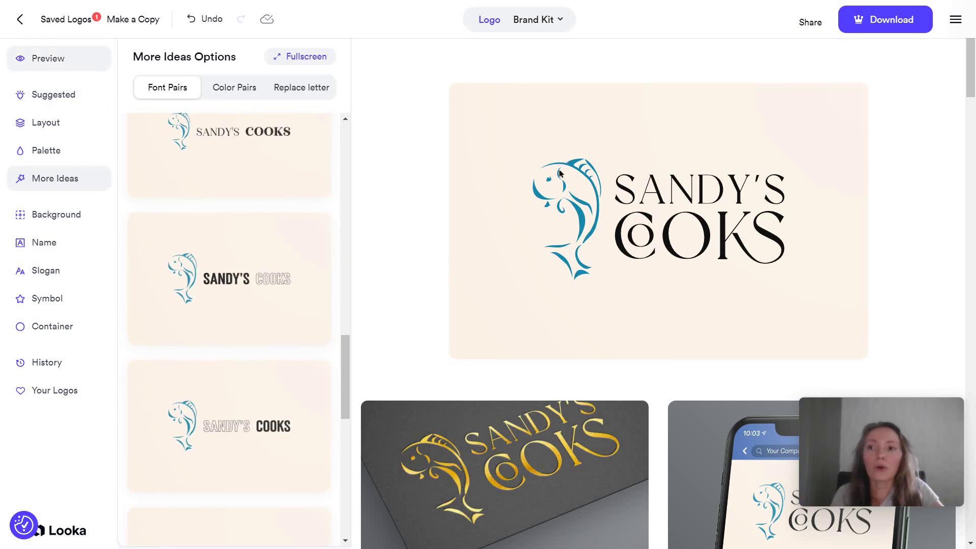
Scroll through the logo's mock-ups and Brand Essentials previews
scroll(506, 388, "down", 8)
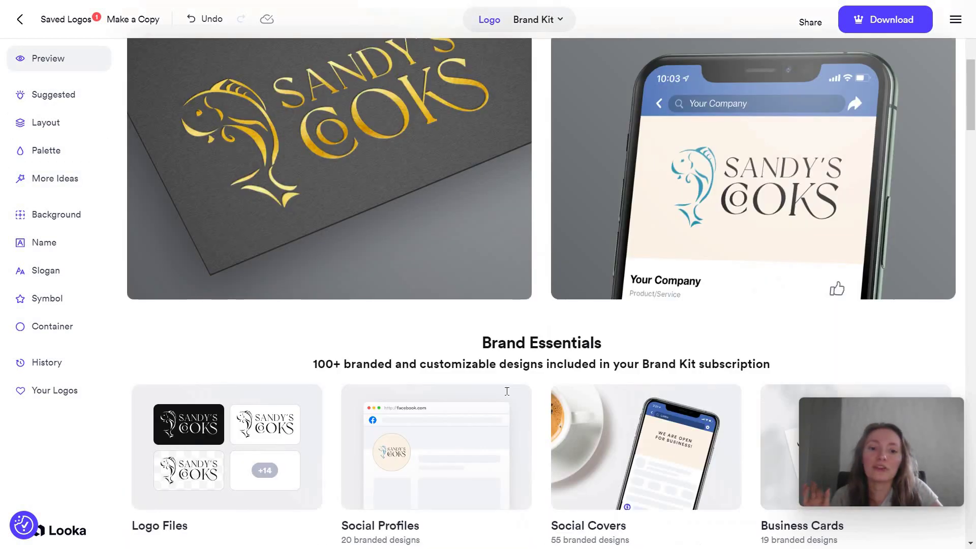
scroll(506, 391, "down", 7)
scroll(525, 365, "up", 15)
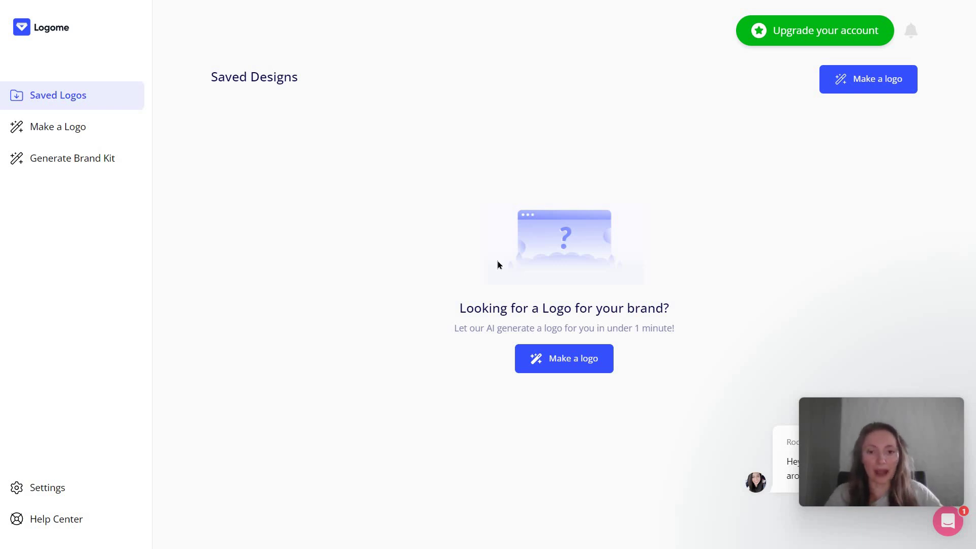
Start a new Logome logo, pick the music-play and Shinisen styles, and continue
left_click(556, 357)
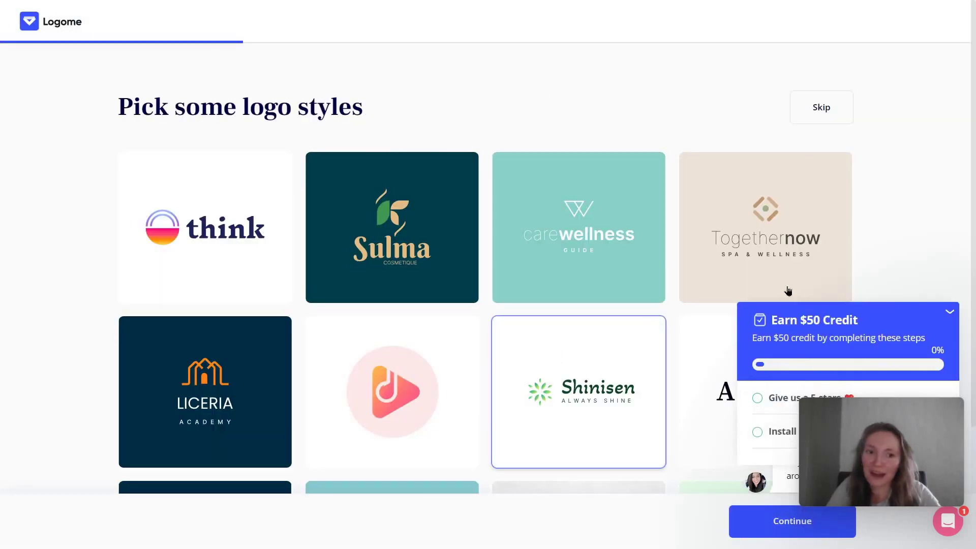
left_click(949, 314)
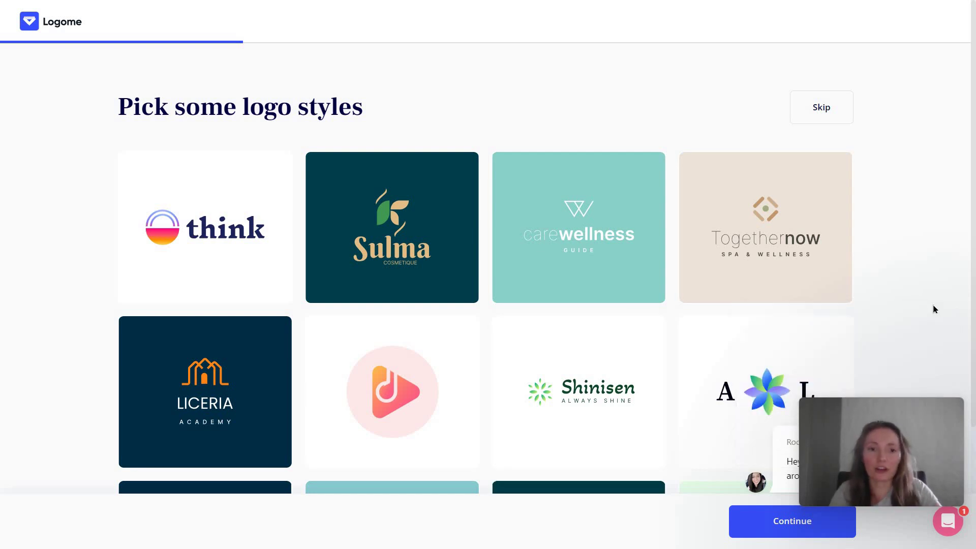
left_click(404, 382)
scroll(404, 382, "down", 3)
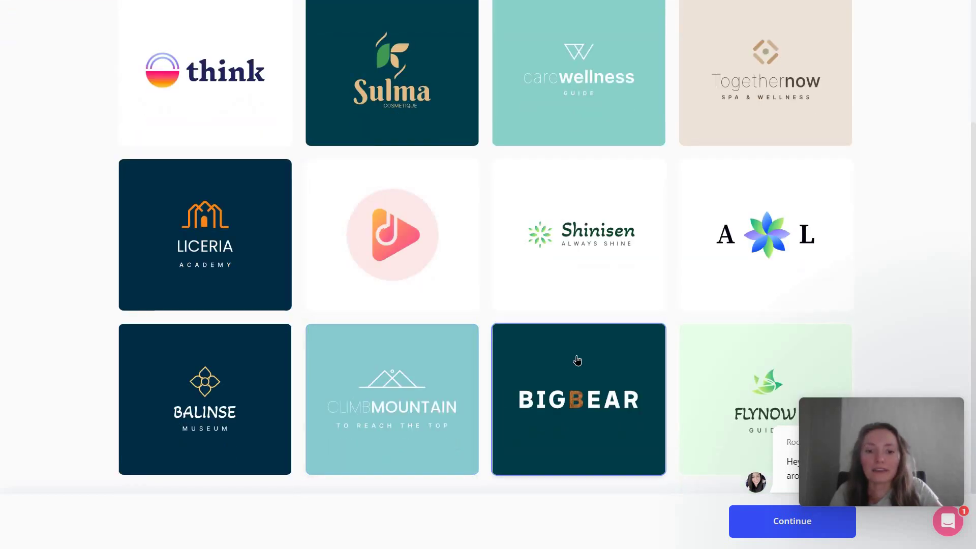
left_click(527, 281)
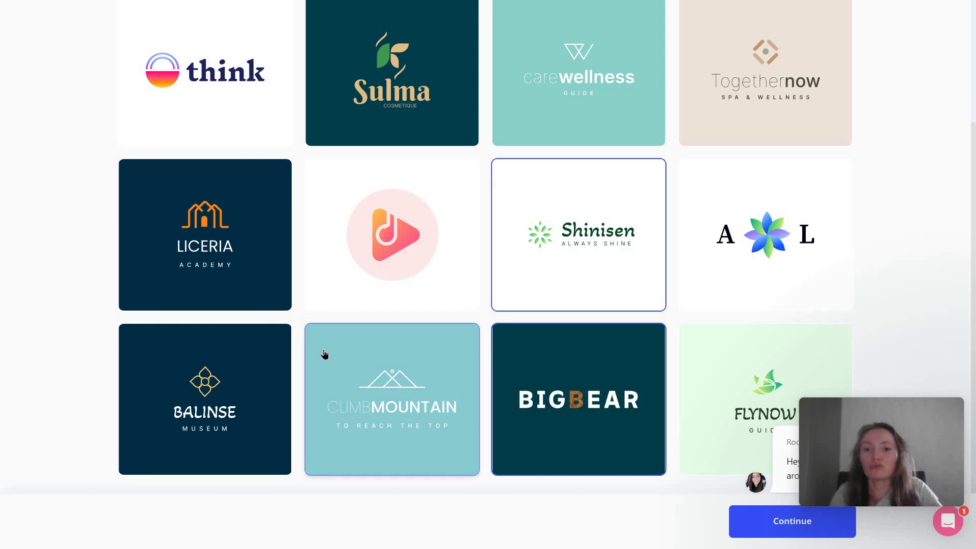
scroll(401, 279, "up", 1)
scroll(400, 280, "up", 3)
left_click(734, 523)
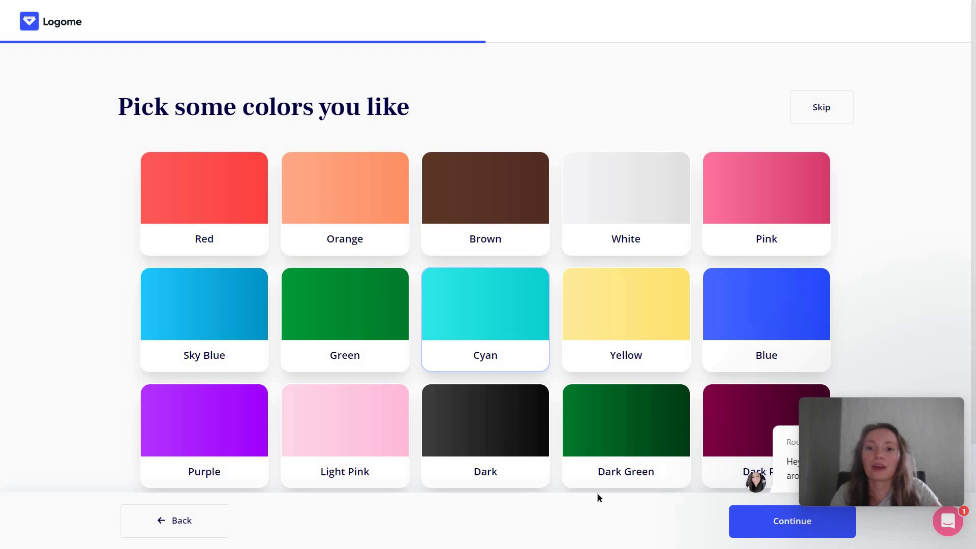
Choose orange as the preferred colour and Restaurant as the industry, then continue
left_click(345, 203)
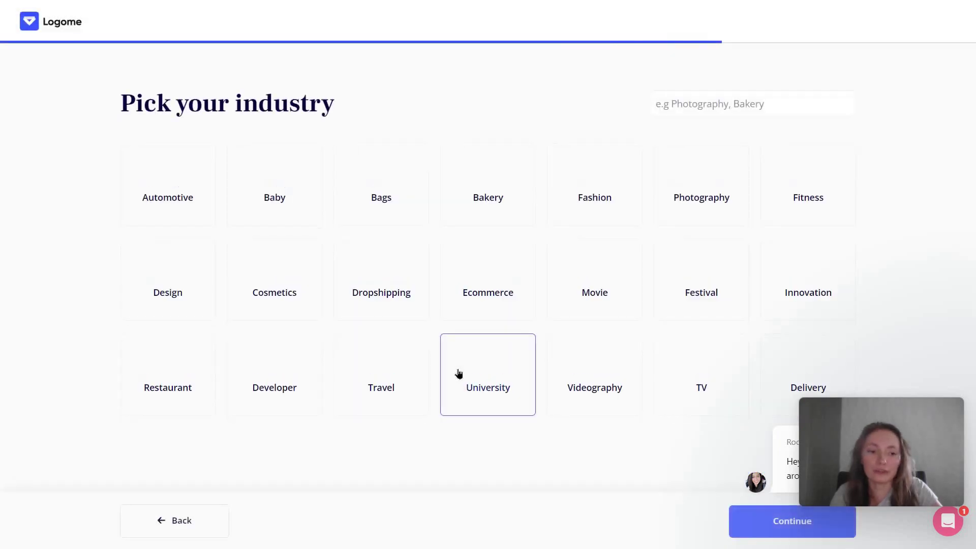
left_click(382, 267)
left_click(127, 285)
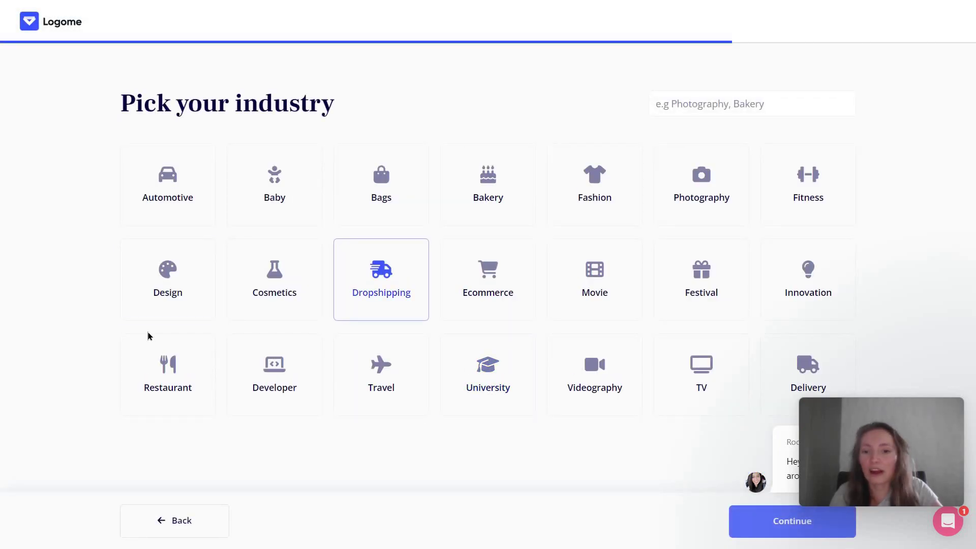
left_click(190, 349)
left_click(747, 521)
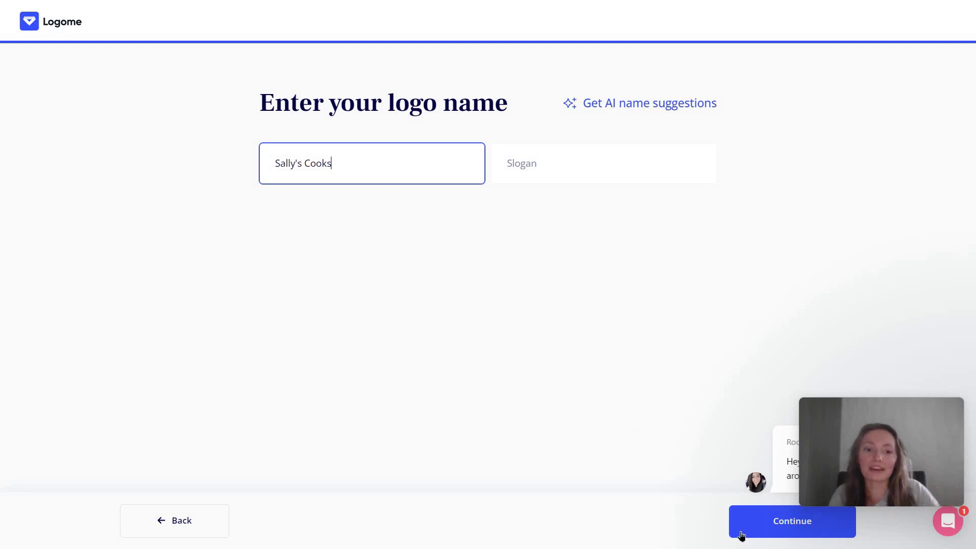
Generate the orange Sally's Cooks logos, browse them, and choose to customise the cloche design
left_click(654, 288)
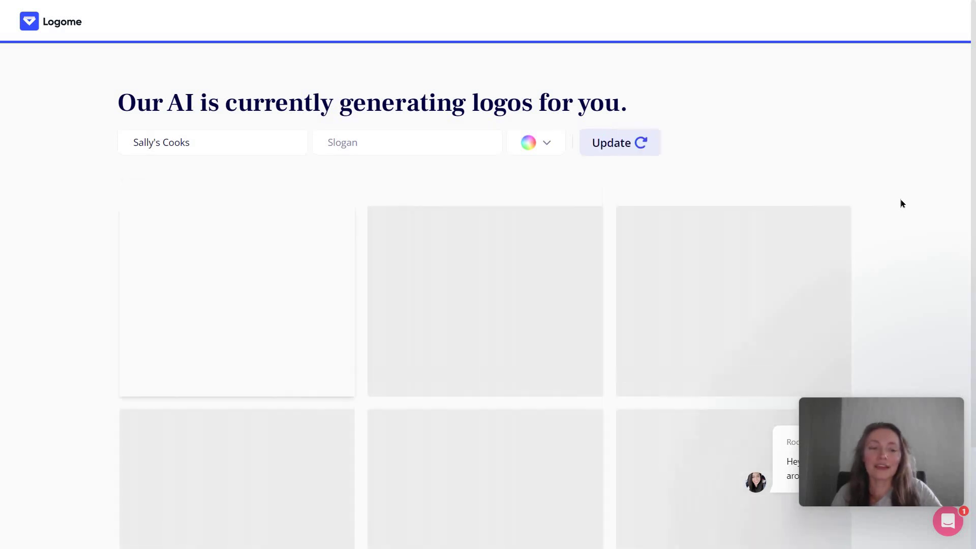
scroll(854, 303, "down", 1)
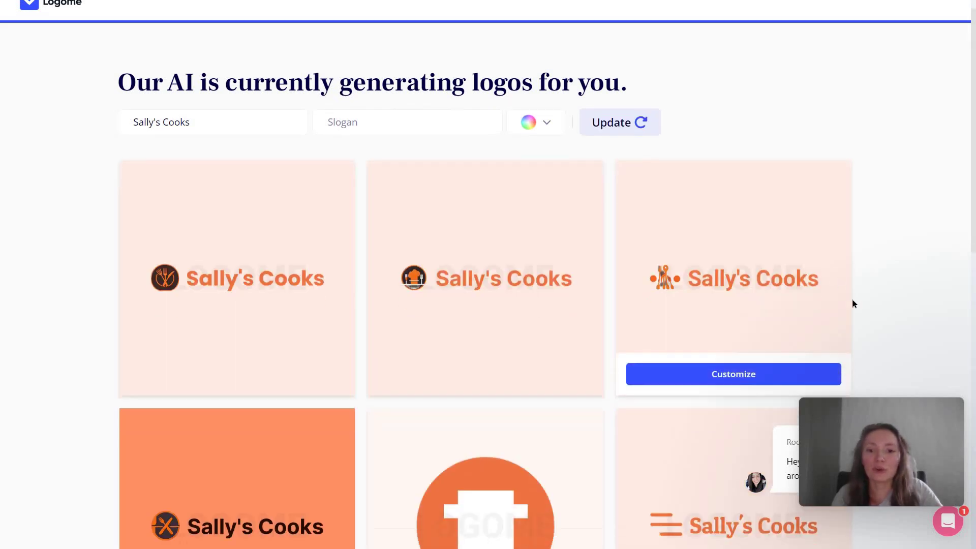
scroll(854, 303, "down", 5)
scroll(854, 304, "up", 5)
scroll(853, 304, "down", 11)
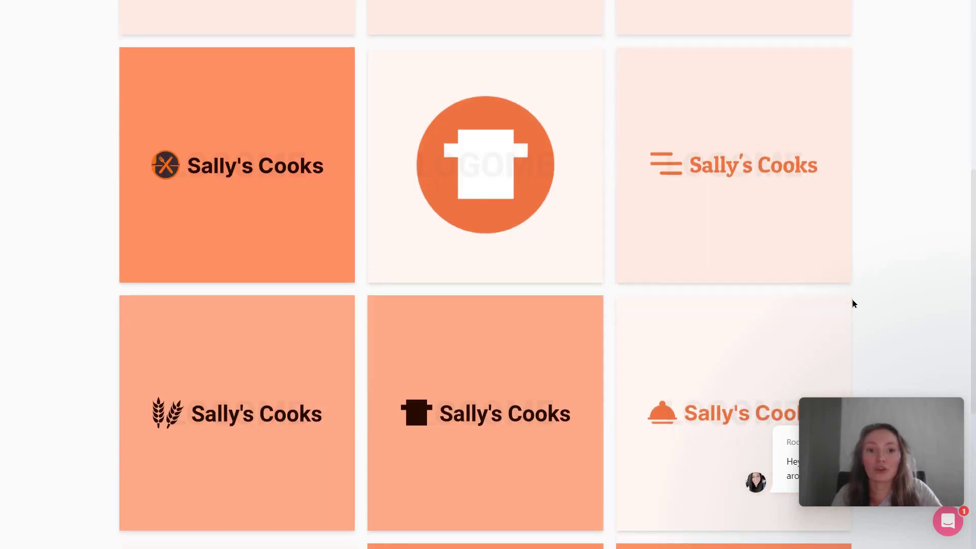
scroll(864, 307, "up", 10)
scroll(885, 314, "up", 1)
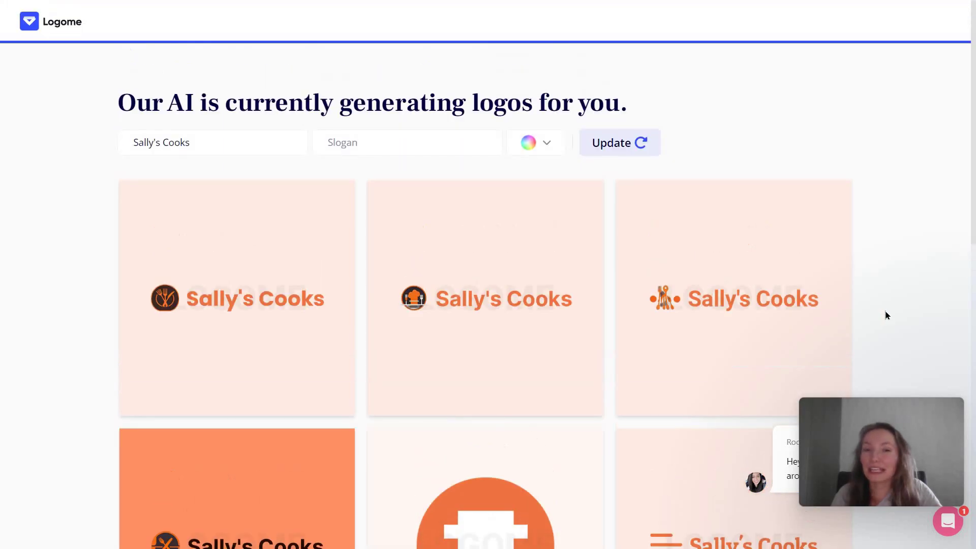
scroll(884, 314, "down", 6)
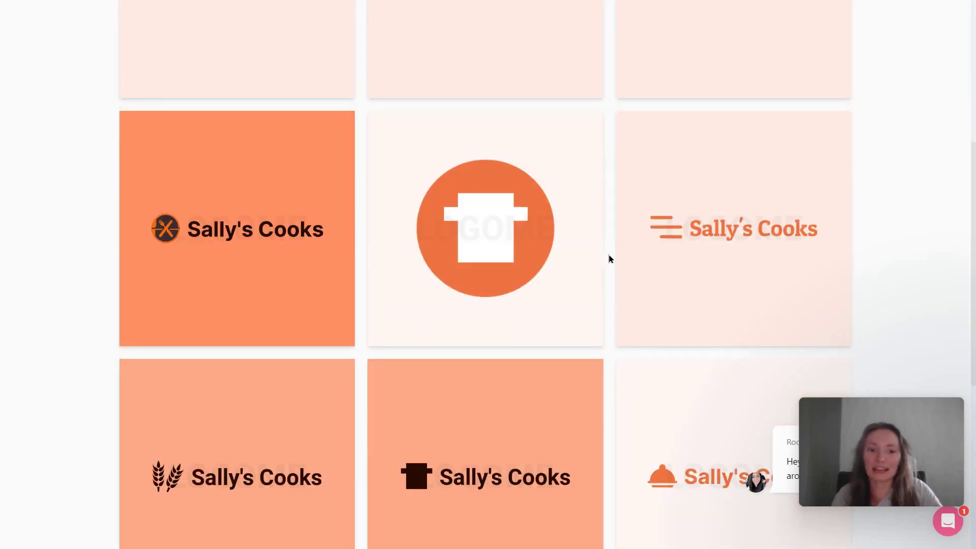
scroll(608, 257, "down", 5)
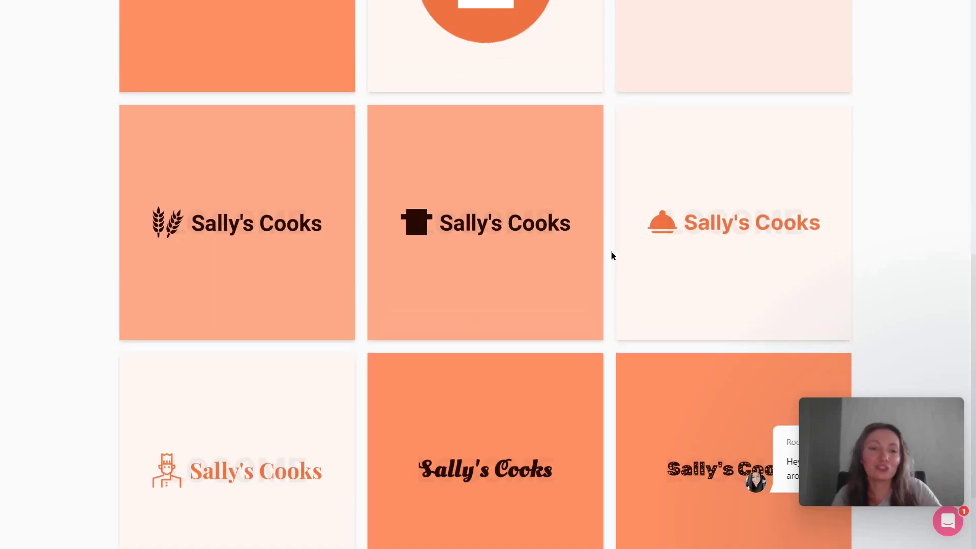
scroll(610, 255, "down", 2)
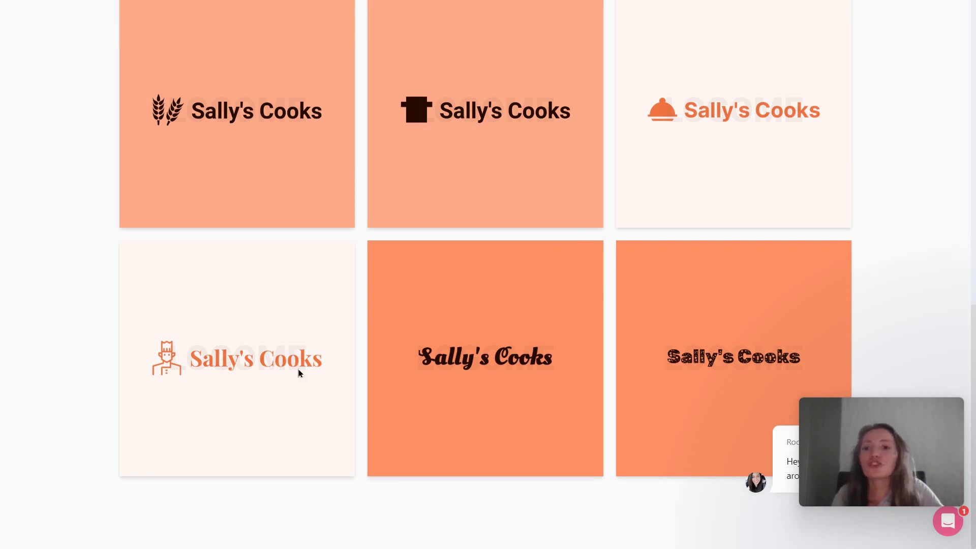
left_click(806, 216)
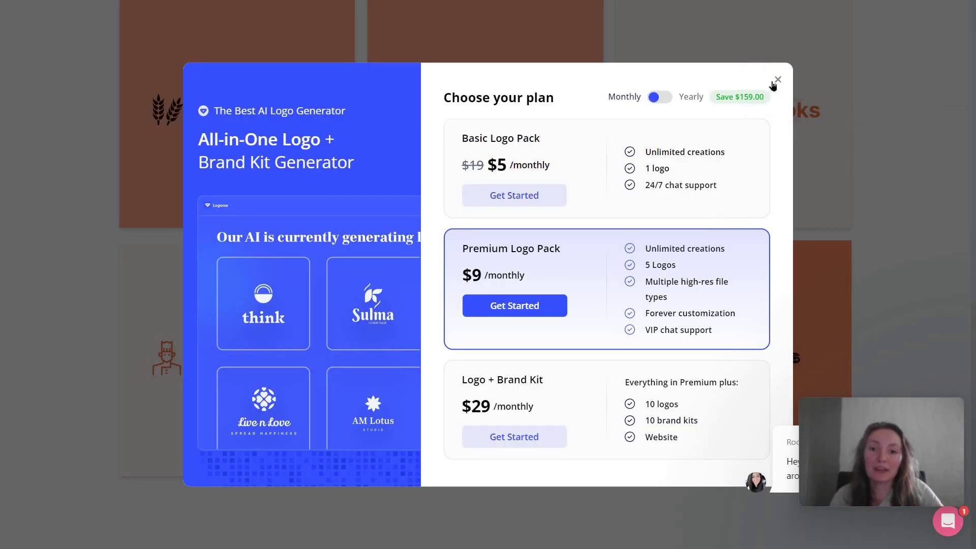
Close the $5/$9/$29 pricing popup and scroll back up through the generated logos
left_click(893, 202)
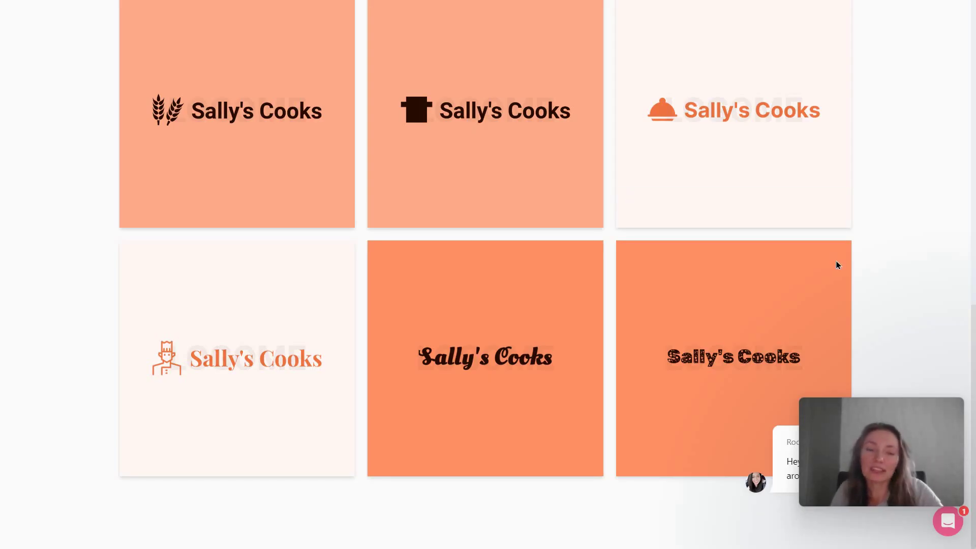
scroll(914, 171, "up", 10)
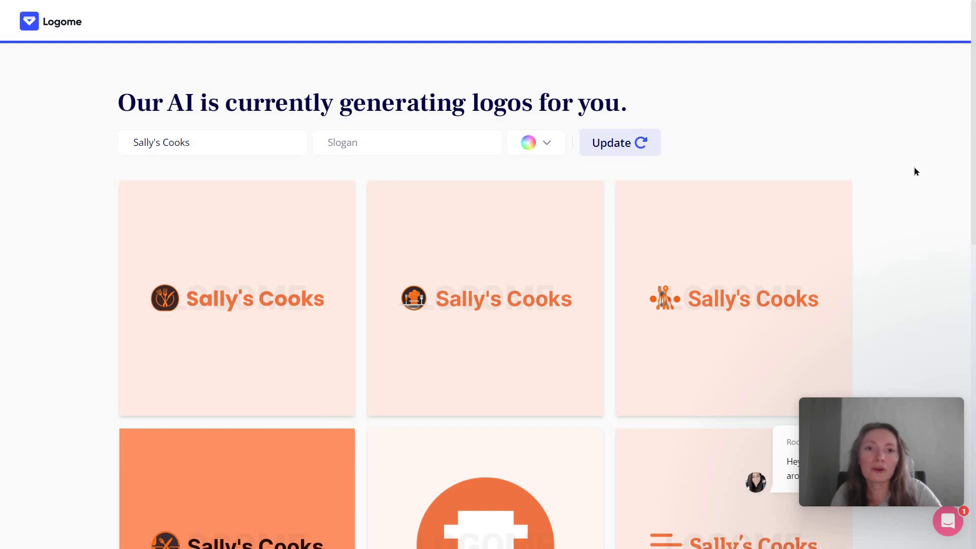